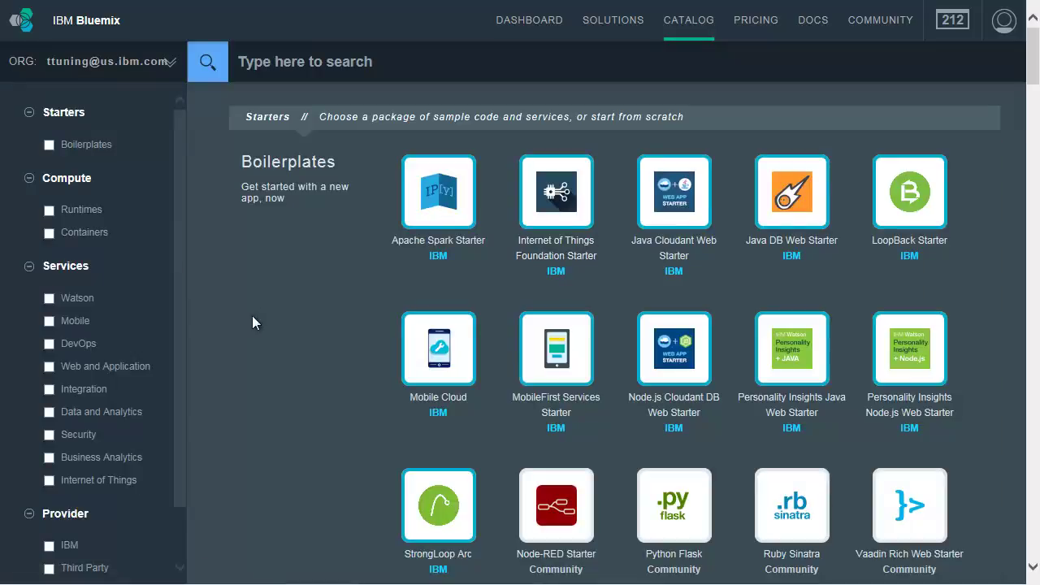
- Open the Bluemix dashboard and bring up the list of deployed applications
left_click(528, 21)
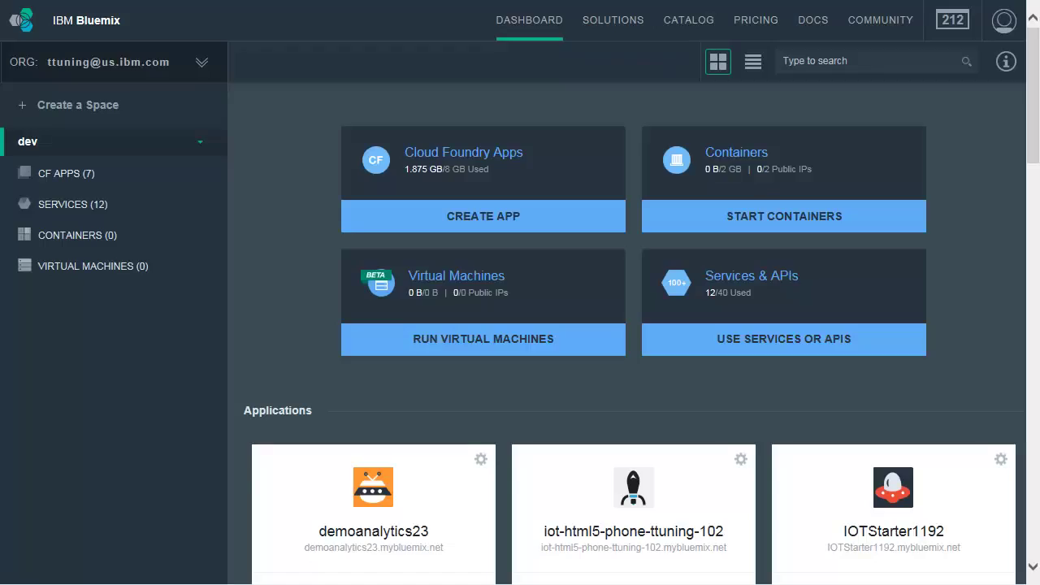
left_click_drag(1030, 136, 1030, 193)
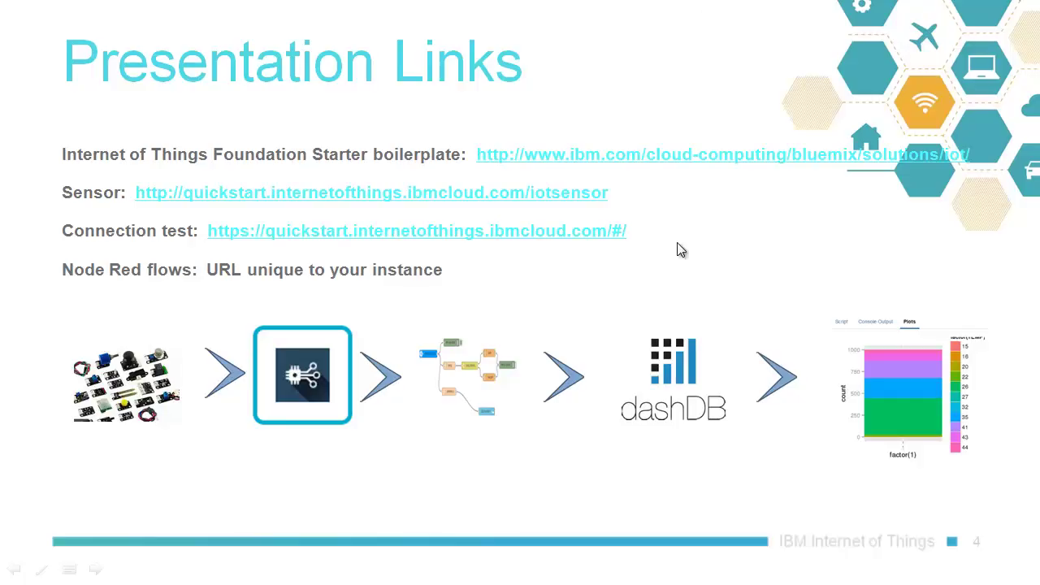
- Switch to the Quickstart page with the IoT Sensor simulator window and copy the sensor's device ID
key("alt+Tab")
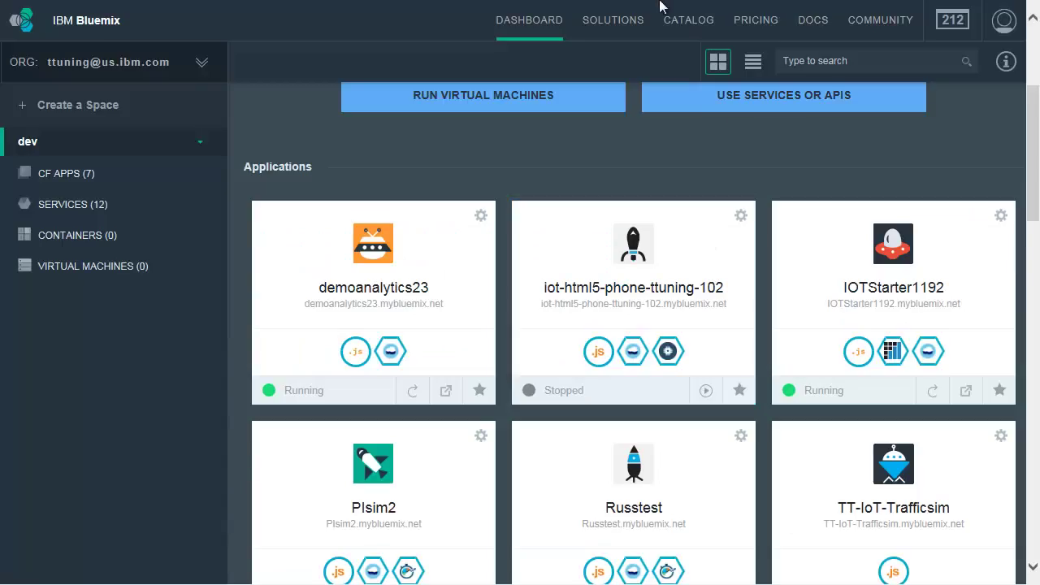
mouse_move(645, 3)
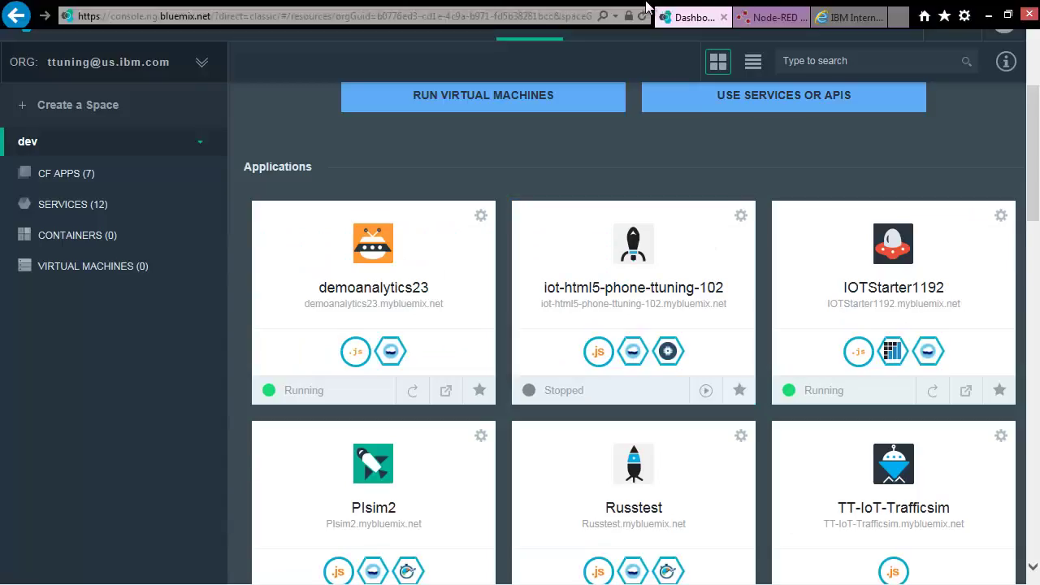
left_click(845, 20)
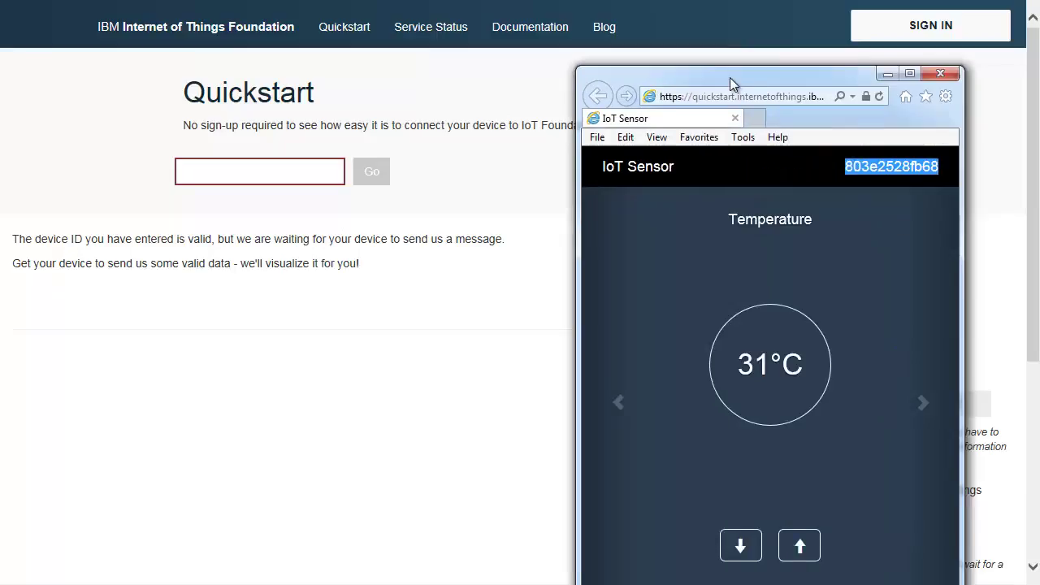
left_click_drag(729, 77, 537, 26)
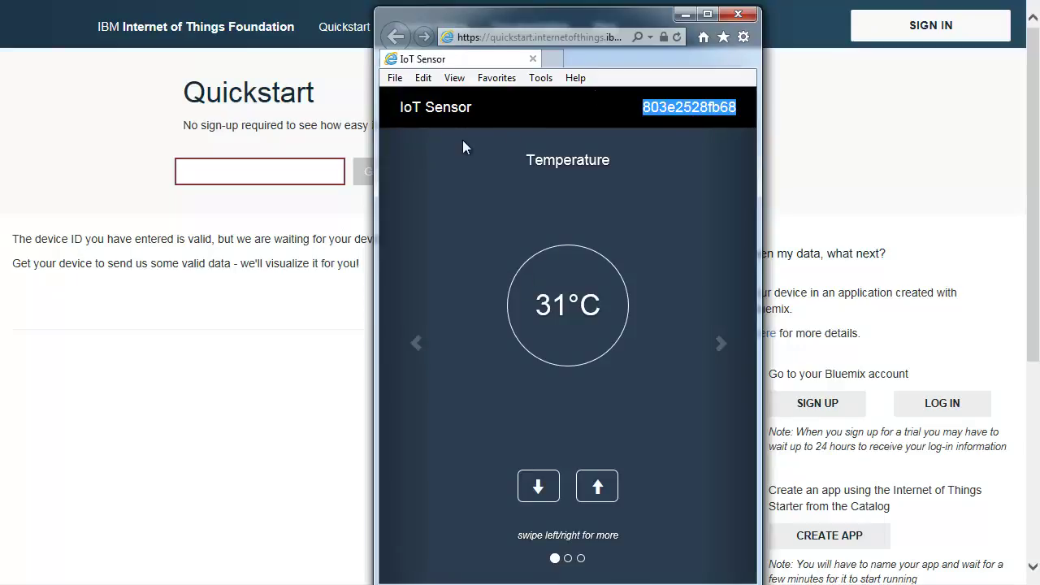
right_click(674, 115)
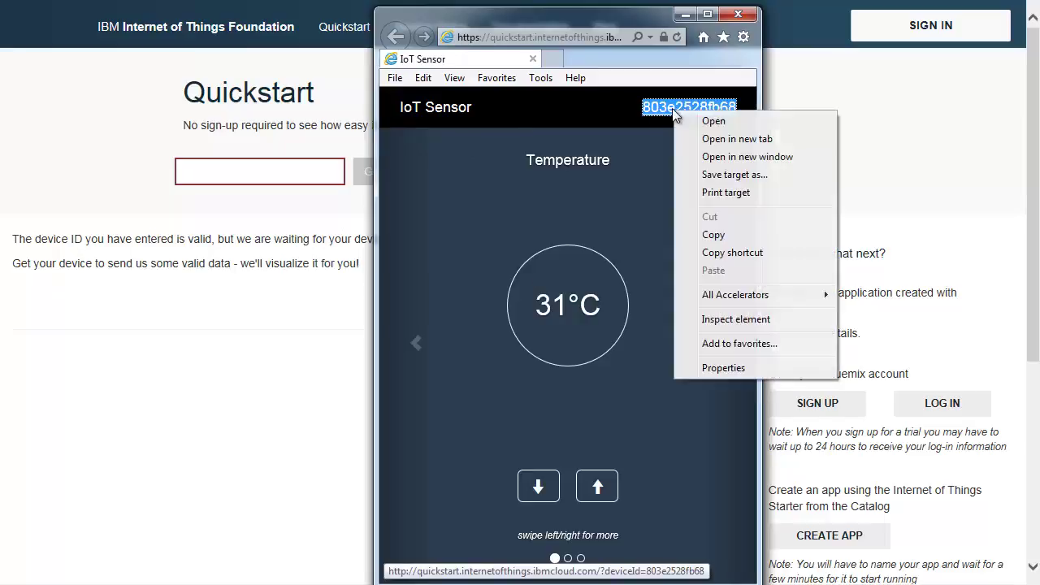
left_click(711, 235)
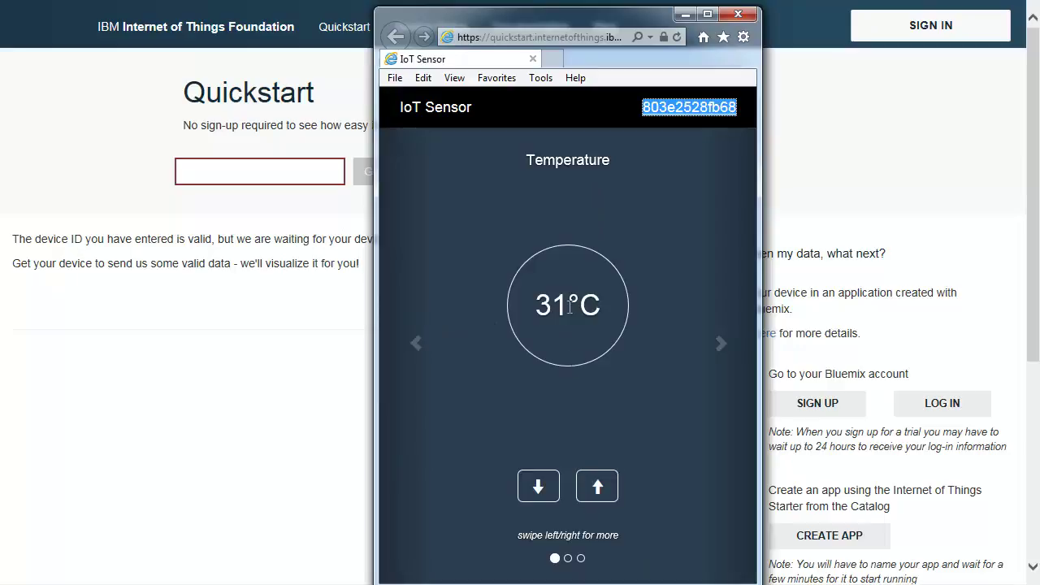
- Raise the simulated sensor temperature to 35°C, and lower it to 32°C
left_click(598, 487)
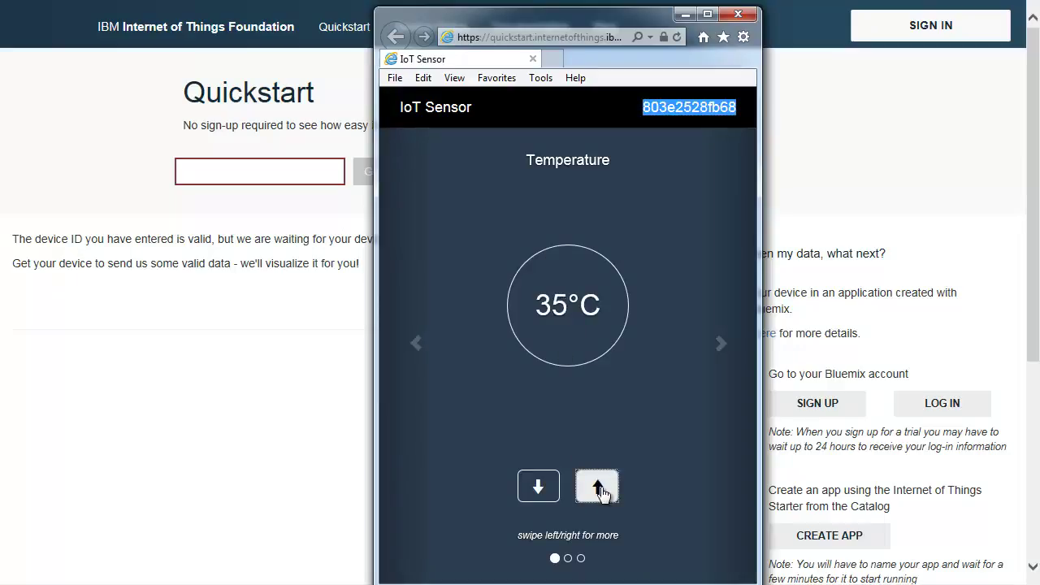
left_click(537, 488)
left_click(537, 488)
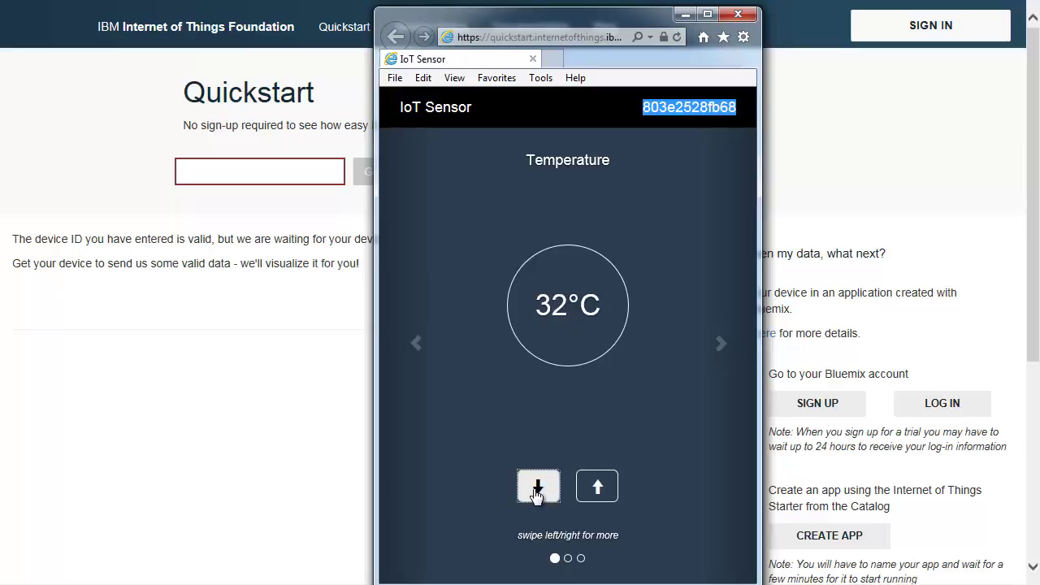
- Cycle the simulator through its Humidity and Object Temperature readings and back to Temperature
left_click(723, 353)
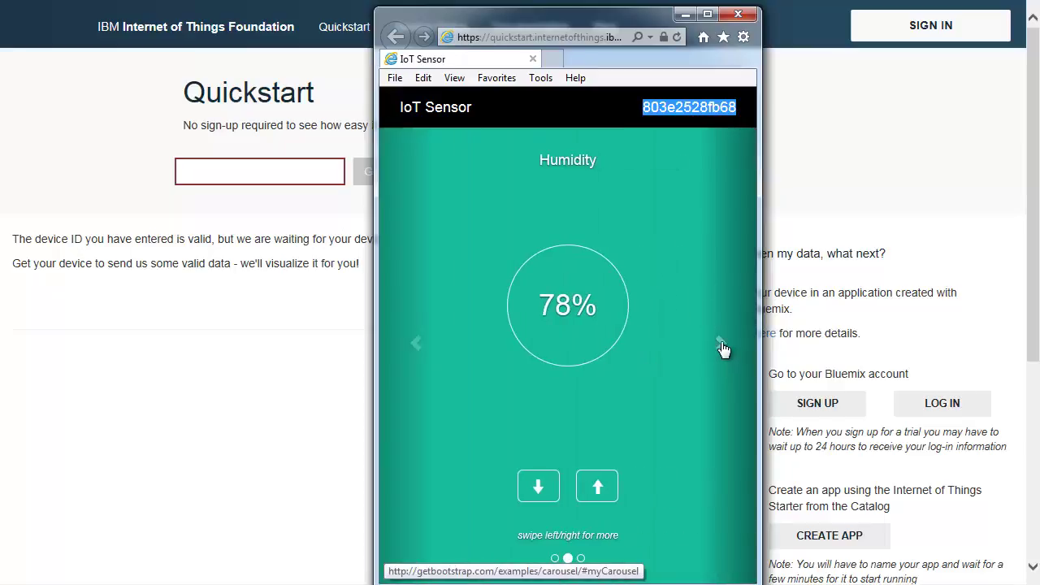
left_click(723, 349)
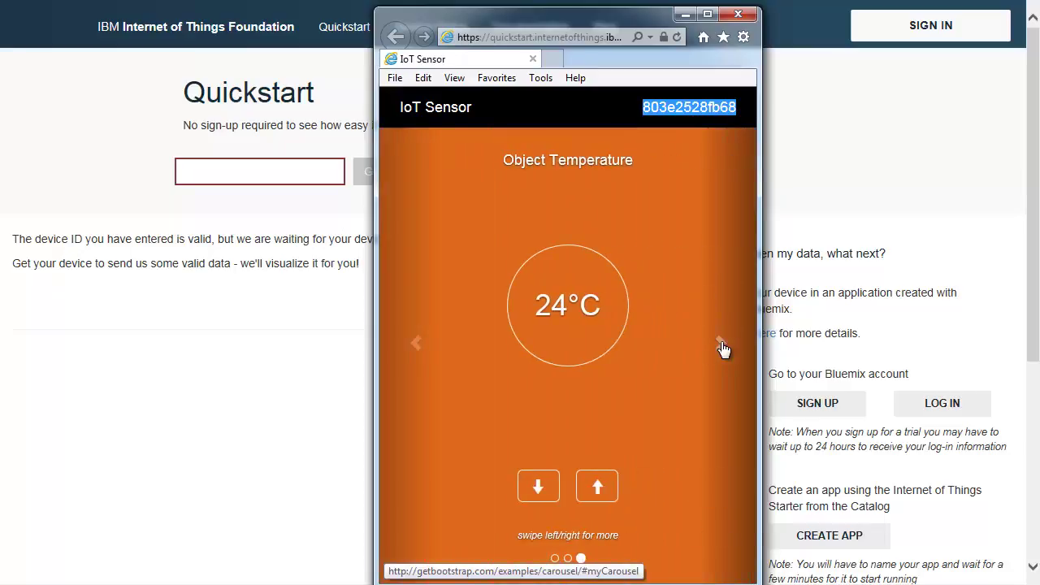
left_click(723, 350)
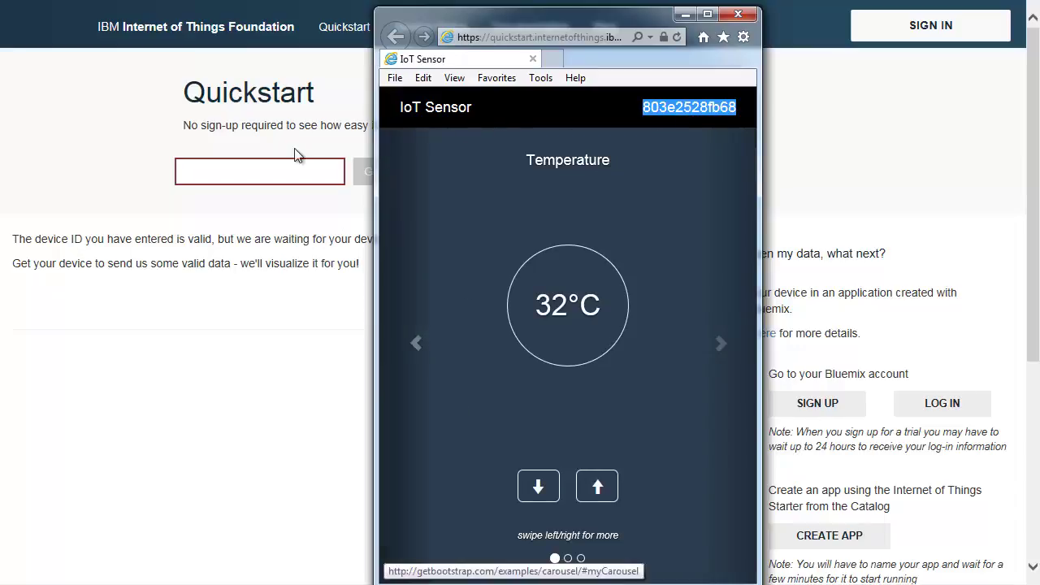
- Enter the copied device ID on the Quickstart page and start viewing the sensor's live data
left_click(239, 163)
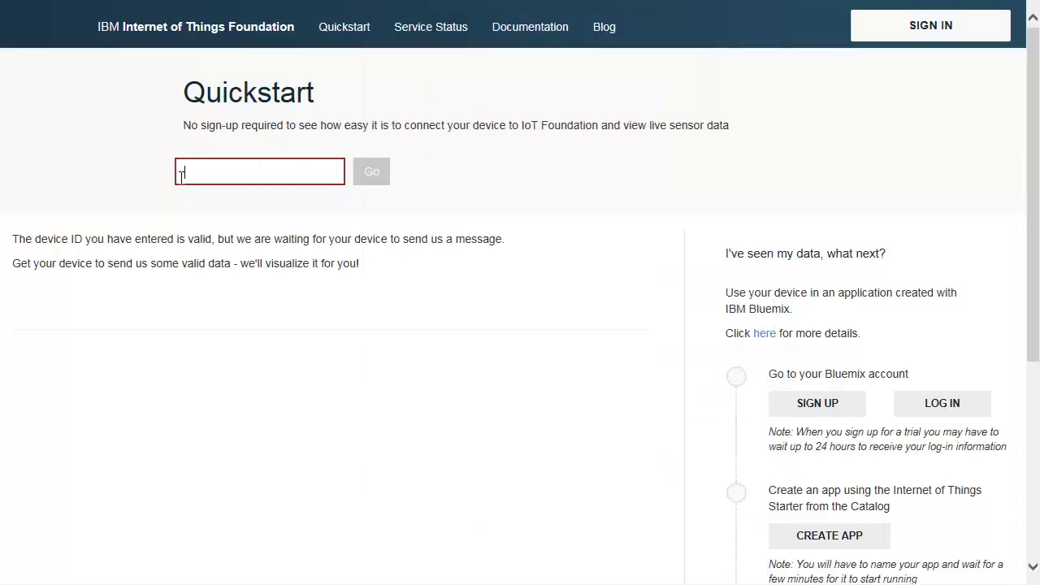
key("ctrl+v")
left_click(372, 173)
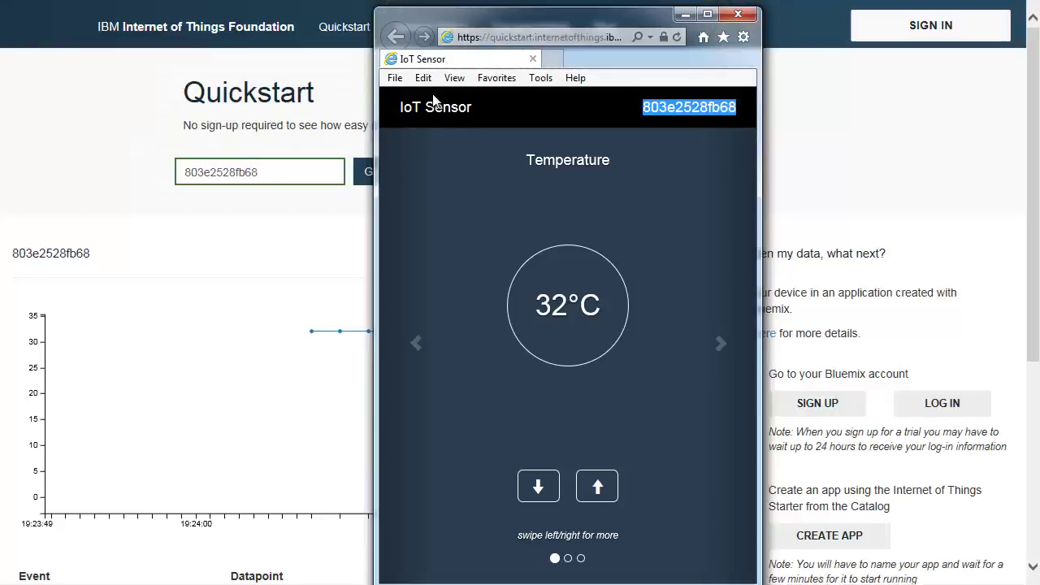
- Place the IoT Sensor window beside the live chart and raise the simulated temperature to 36°C
left_click_drag(478, 15, 774, 5)
left_click_drag(572, 3, 868, 35)
left_click(897, 506)
left_click(897, 506)
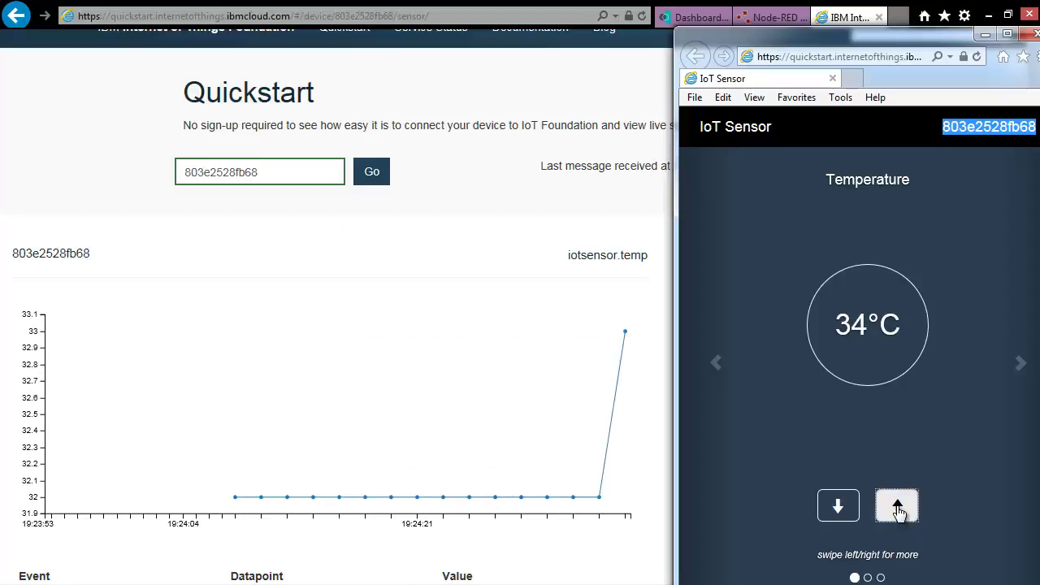
left_click(898, 506)
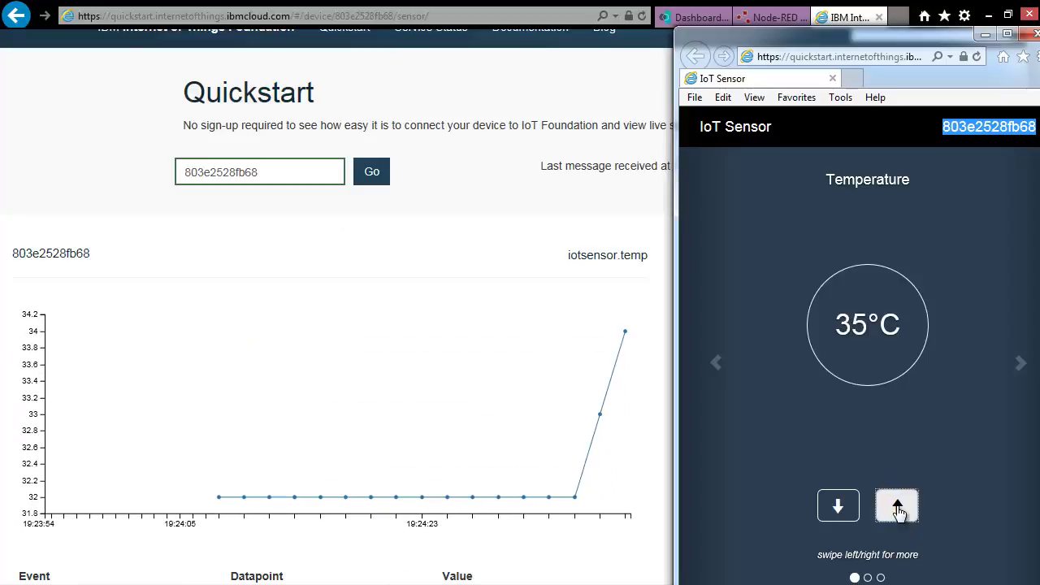
left_click(897, 506)
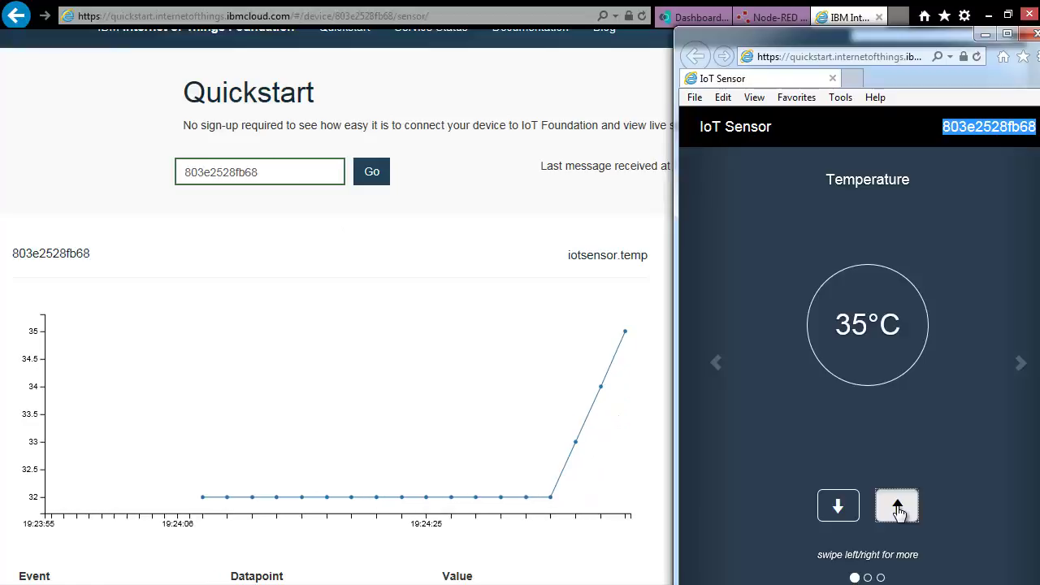
- Lower the simulated temperature to 34°C and raise it again to 35°C
left_click(839, 507)
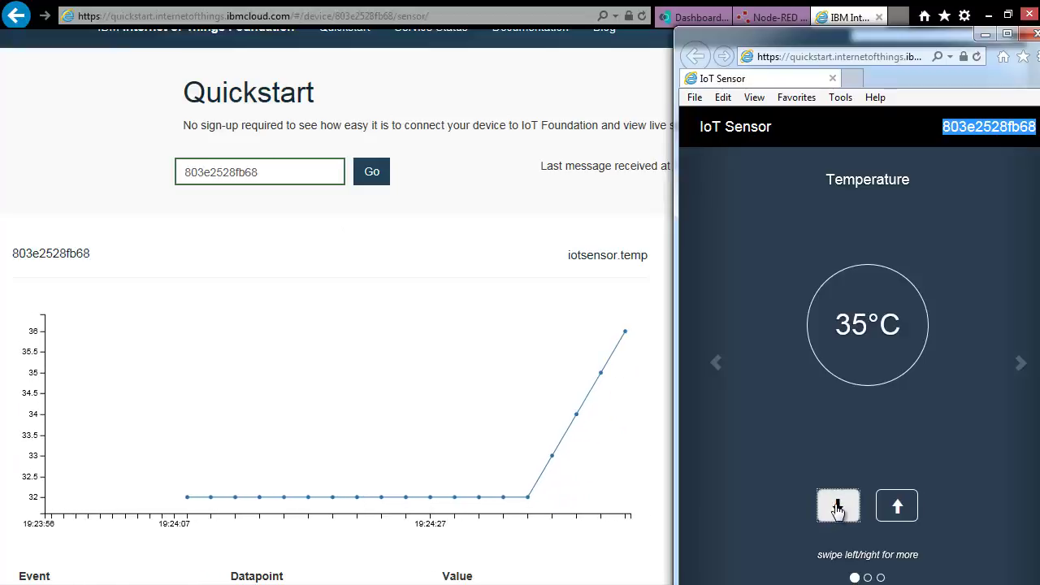
left_click(839, 508)
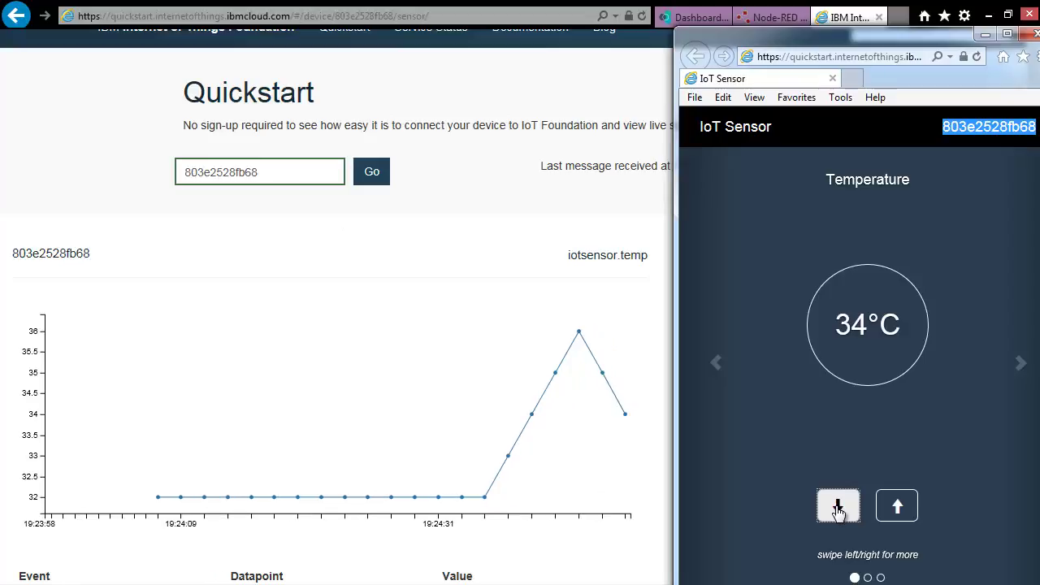
left_click(897, 507)
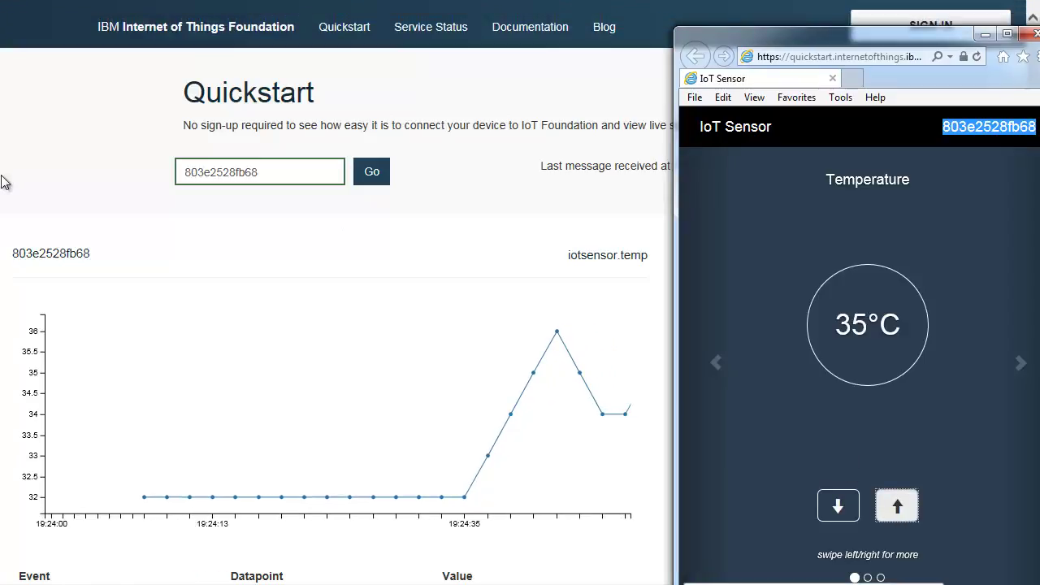
- Plot the iotsensor humidity datapoint in the live chart on the Quickstart page
left_click(42, 174)
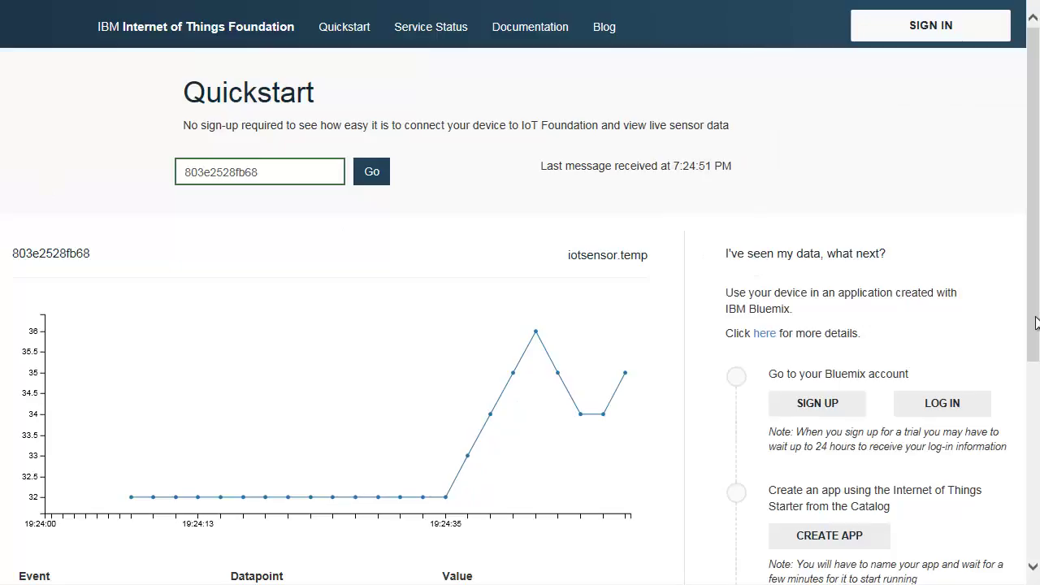
scroll(1037, 323, "down", 4)
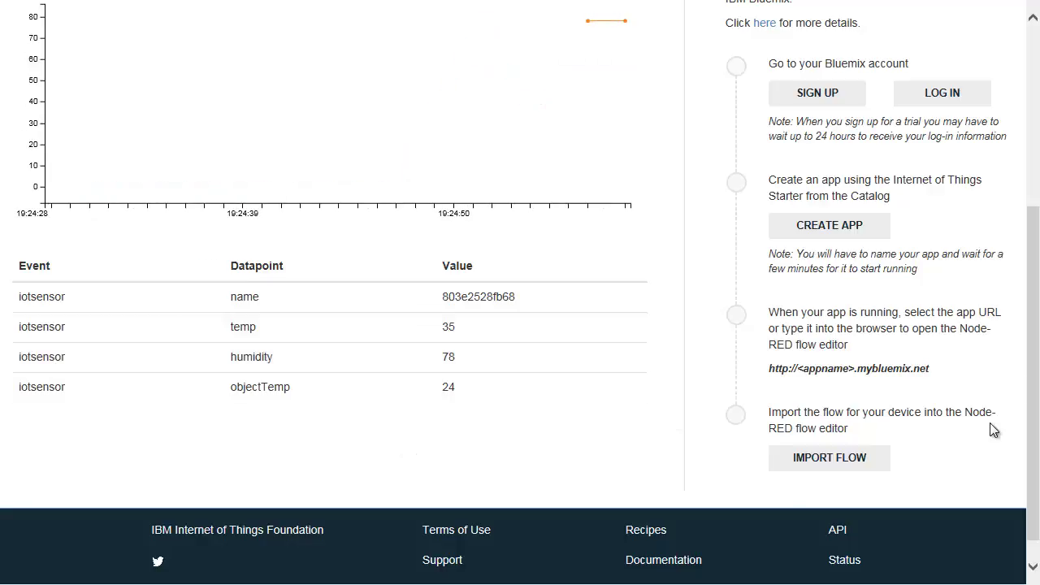
scroll(1036, 440, "up", 1)
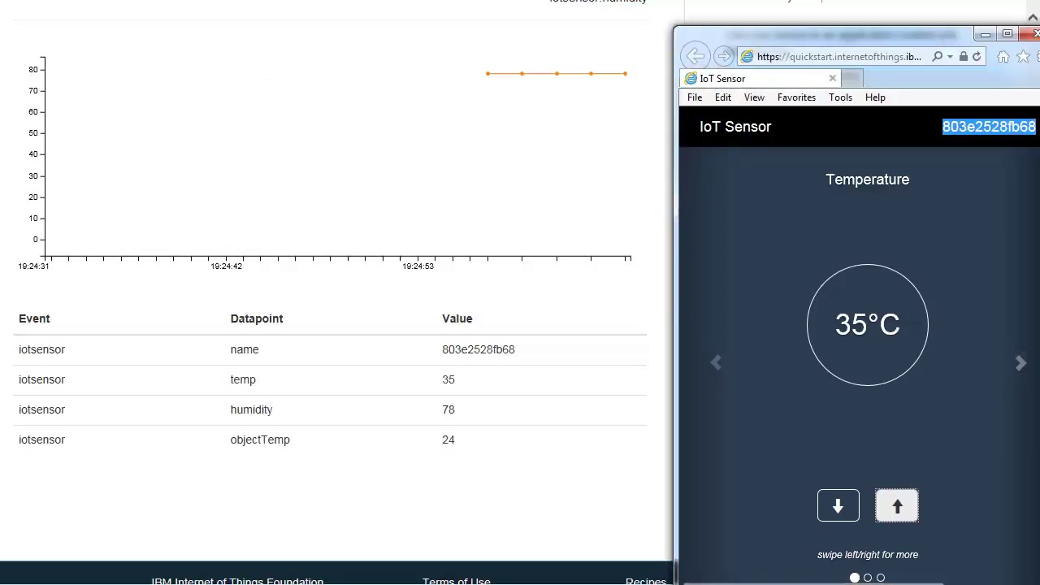
- Switch the simulator to Humidity and lower the value to 75%
left_click(1020, 363)
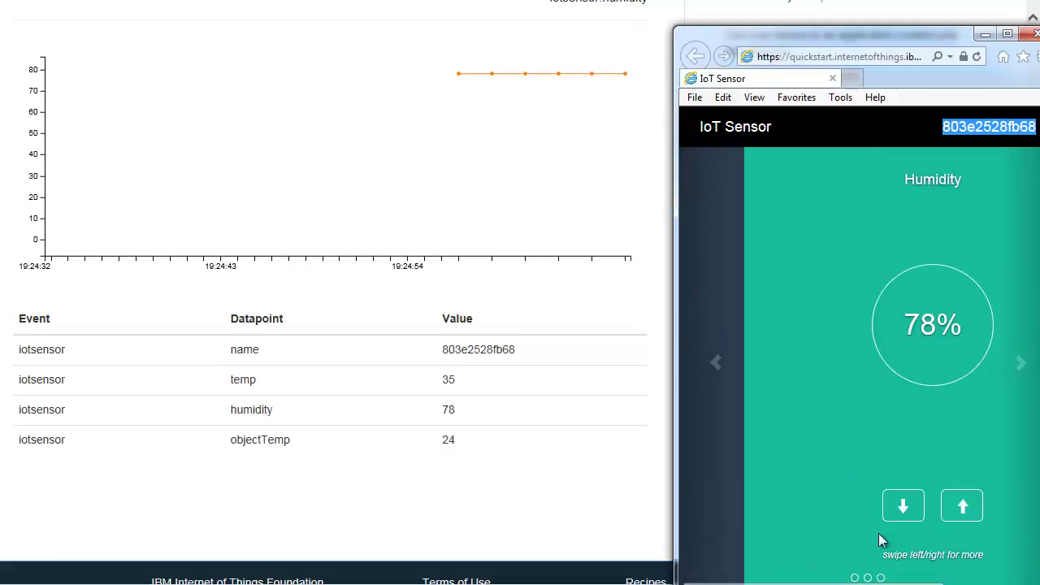
left_click(837, 507)
left_click(838, 507)
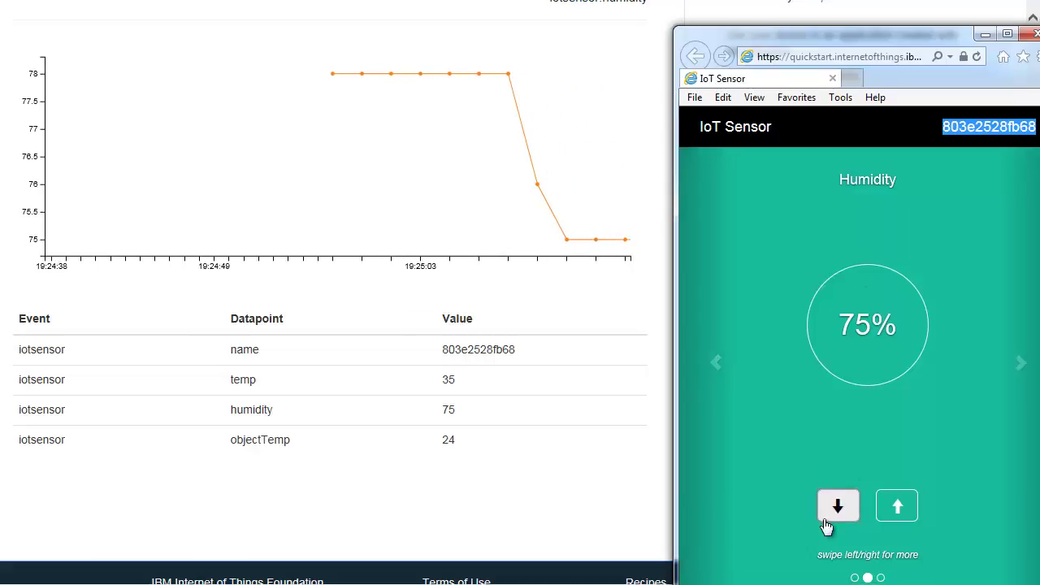
- Raise the simulator's temperature to 38°C and plot the temp datapoint in the Quickstart chart
left_click(718, 365)
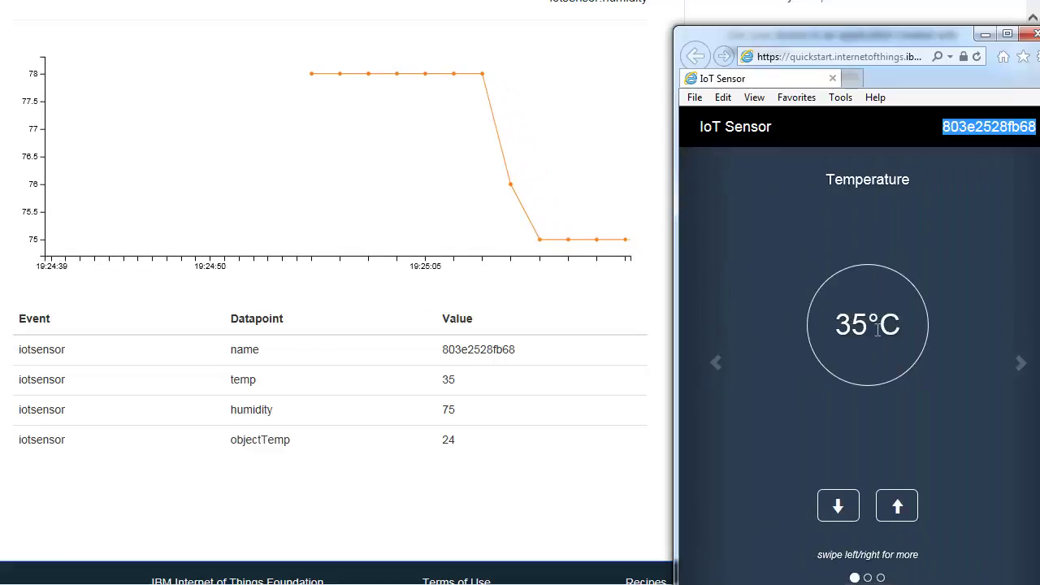
left_click(897, 506)
left_click(897, 506)
left_click(897, 506)
left_click(49, 385)
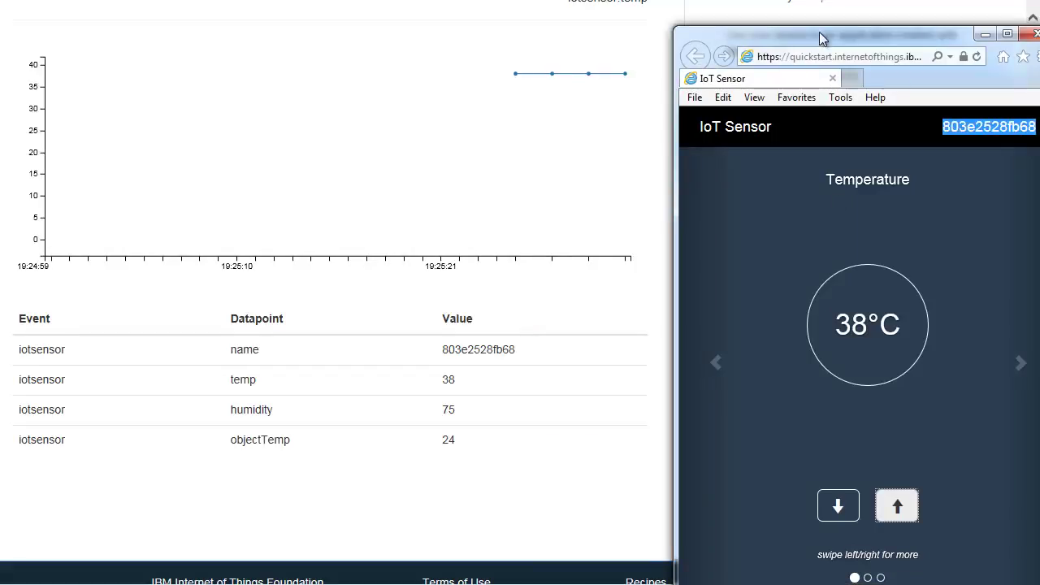
- Shift the IoT Sensor window slightly and raise the simulated temperature to 43°C
left_click_drag(820, 39, 797, 26)
left_click(873, 498)
left_click(874, 498)
left_click(873, 498)
left_click(873, 498)
left_click(873, 498)
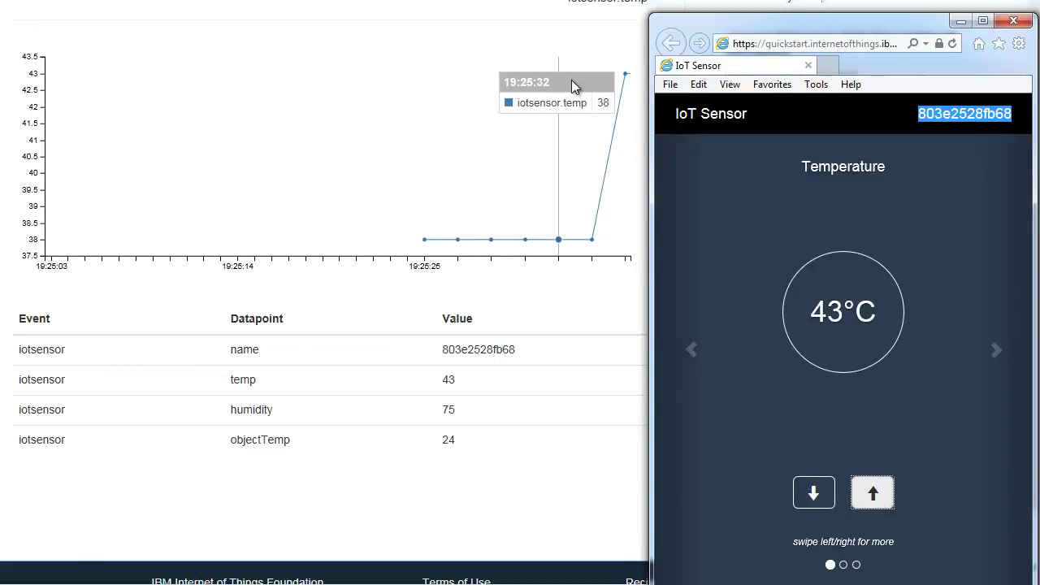
- Return to the Bluemix dashboard and open the overview of the demoanalytics23 application
left_click(571, 80)
left_click(692, 17)
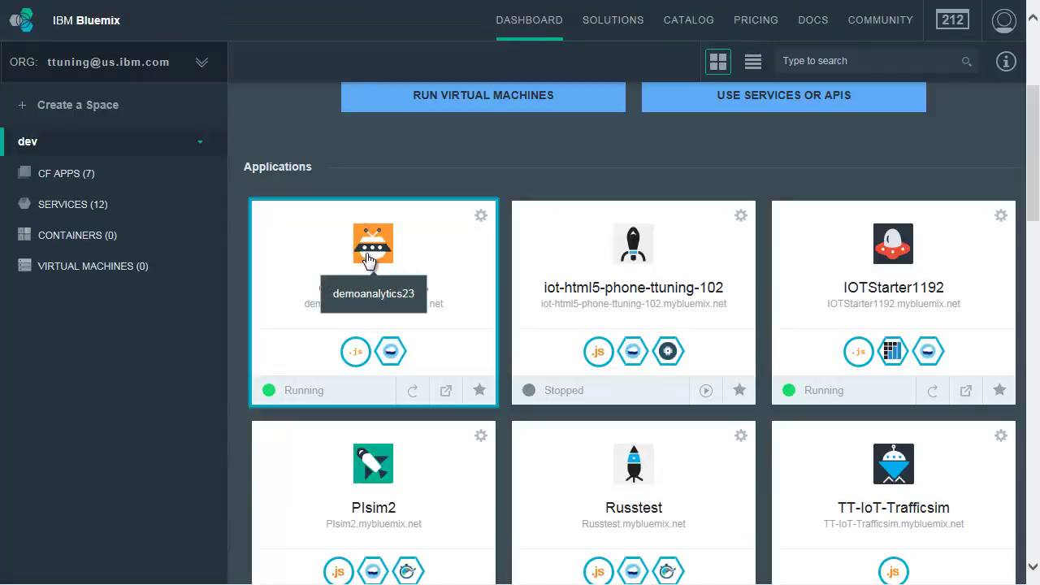
left_click(368, 258)
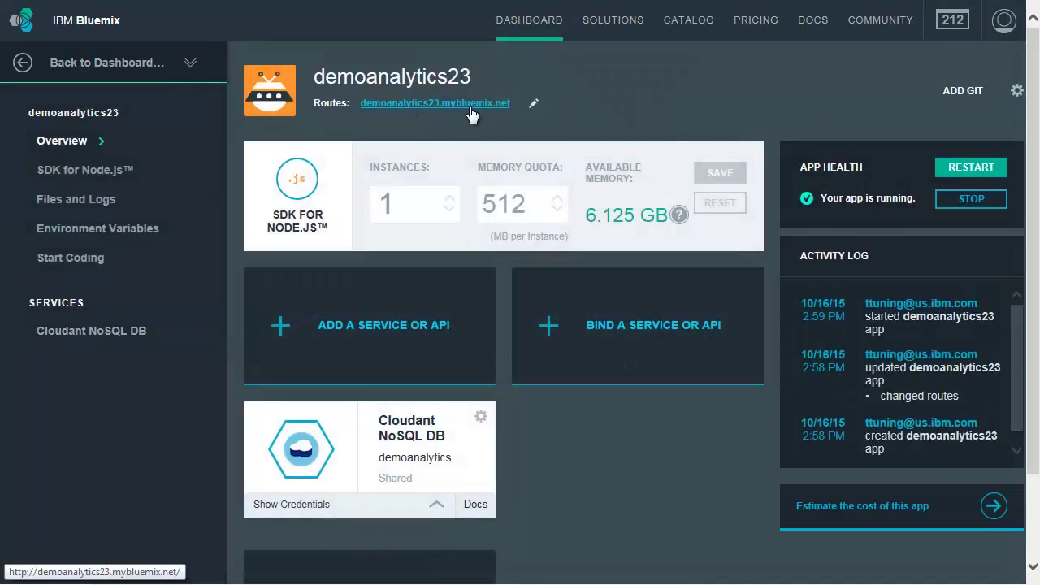
- Check the demoanalytics23 app's route settings without changing them and open its Node-RED flow editor
left_click(533, 103)
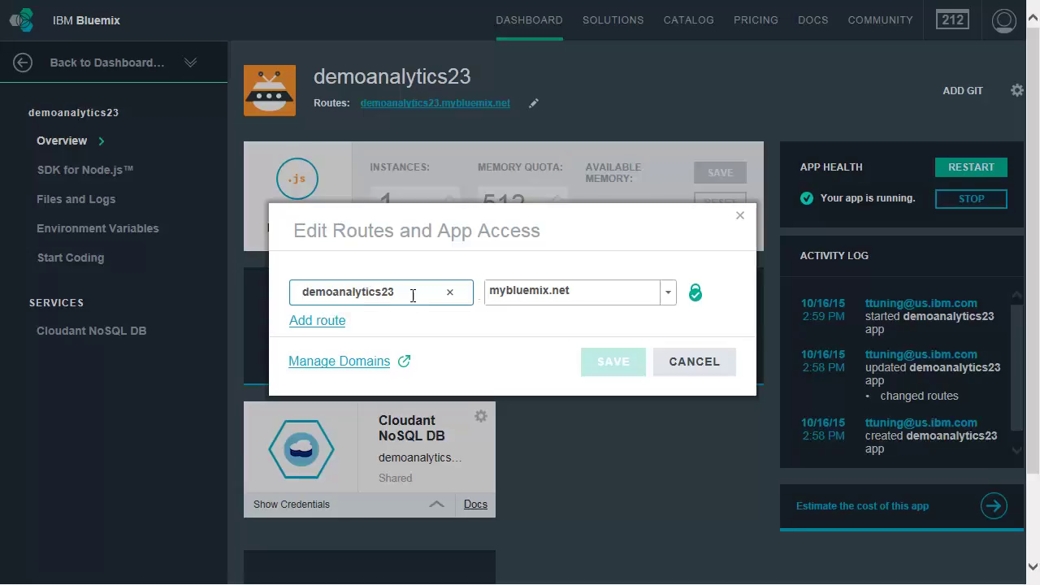
left_click(707, 368)
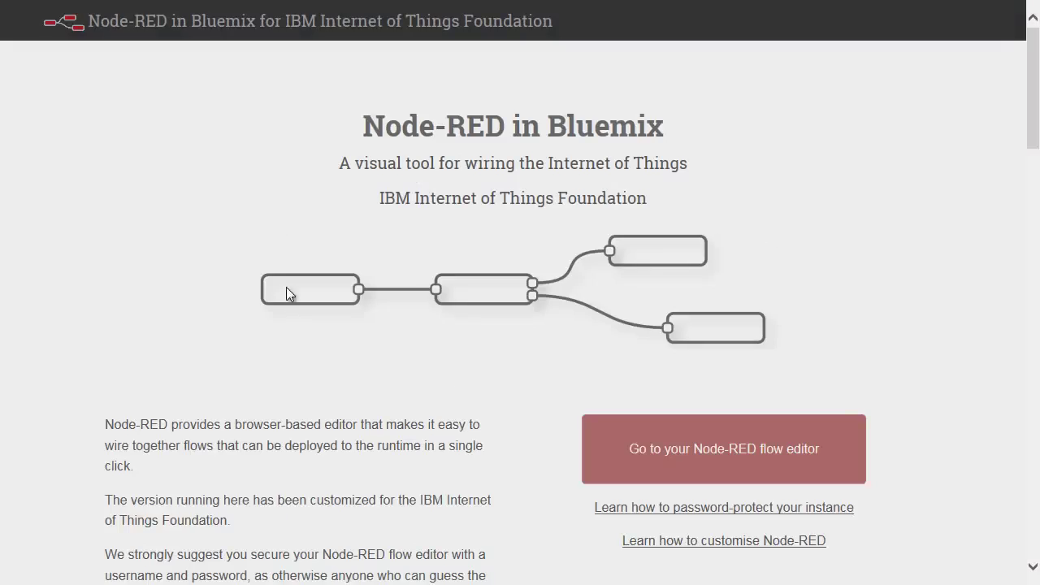
left_click(714, 456)
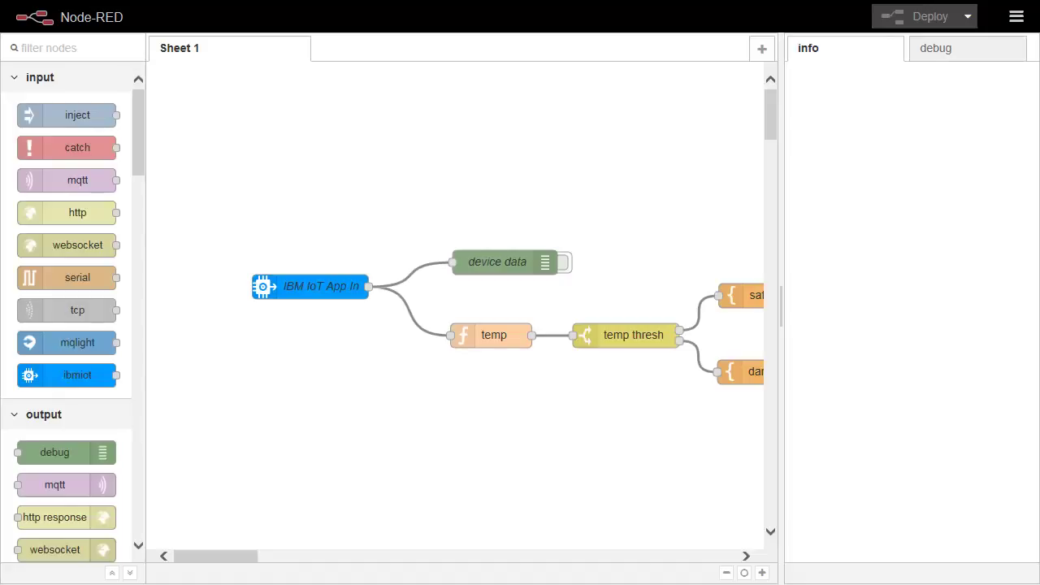
- Move the IBM IoT App In, device data, temp, temp thresh, safe and danger nodes up and left so they fit in view
left_click(303, 289)
left_click_drag(292, 268, 223, 126)
left_click_drag(479, 264, 418, 104)
left_click_drag(486, 334, 370, 198)
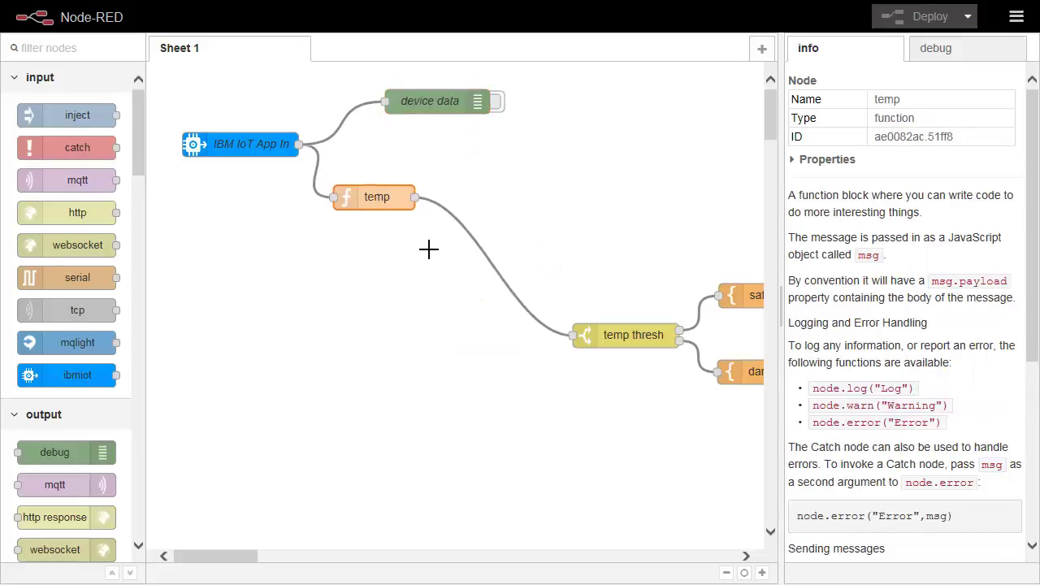
left_click_drag(614, 339, 504, 178)
left_click_drag(736, 284, 609, 100)
left_click_drag(735, 371, 552, 296)
- Move the cpu status node closer to the flow, between the safe and danger nodes
left_click_drag(255, 560, 317, 560)
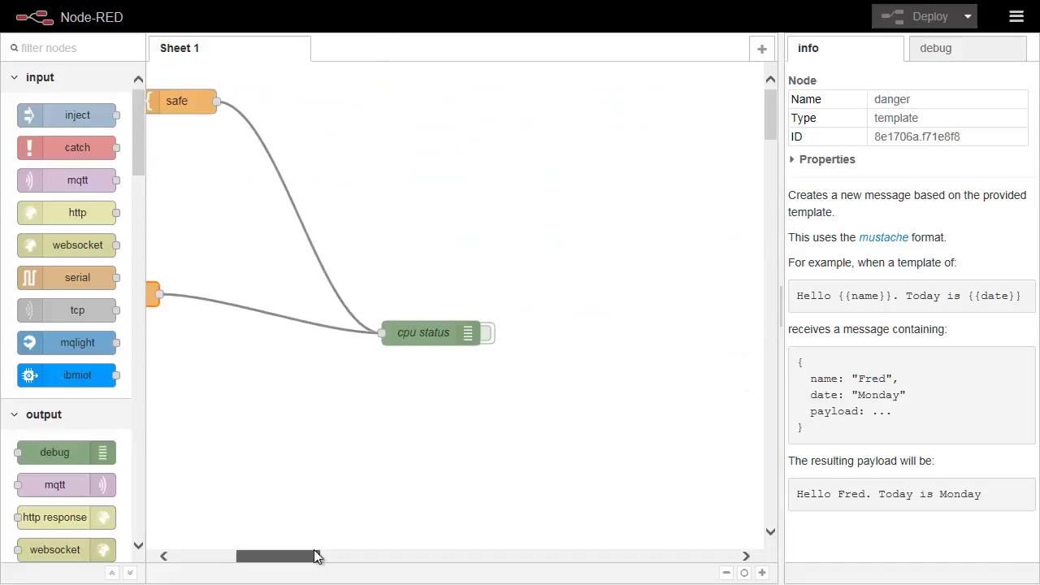
left_click_drag(431, 325, 252, 196)
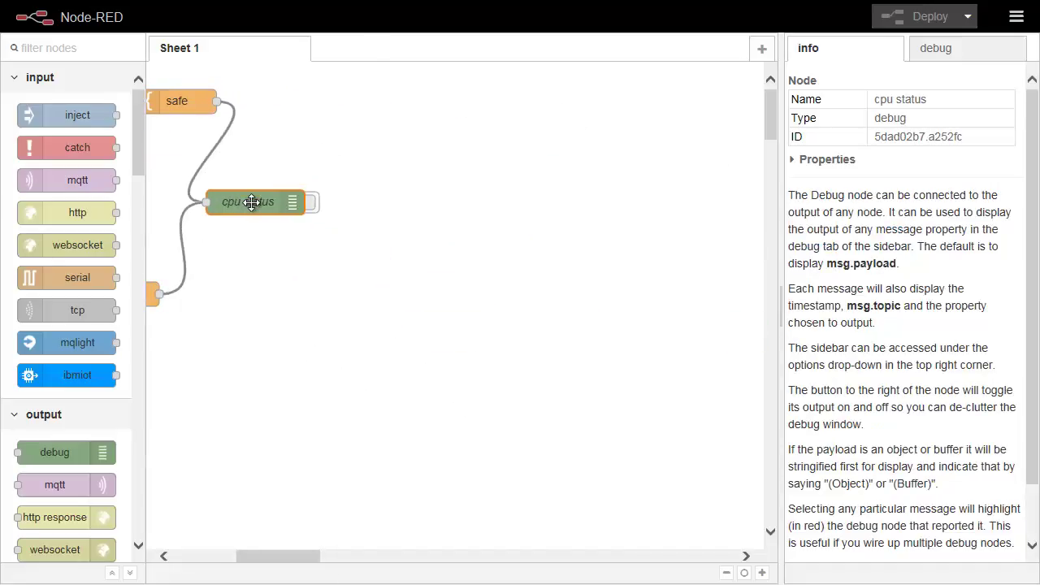
left_click_drag(284, 563, 186, 541)
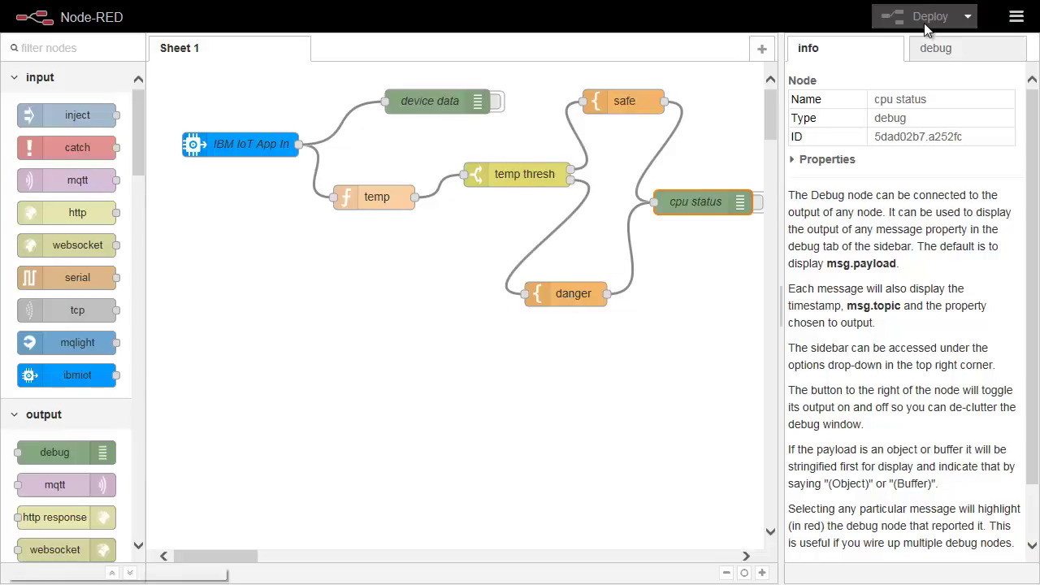
- Set the IBM IoT App In node's device ID to 803e2528fb68 and deploy the flow with the debug output showing
left_click(936, 51)
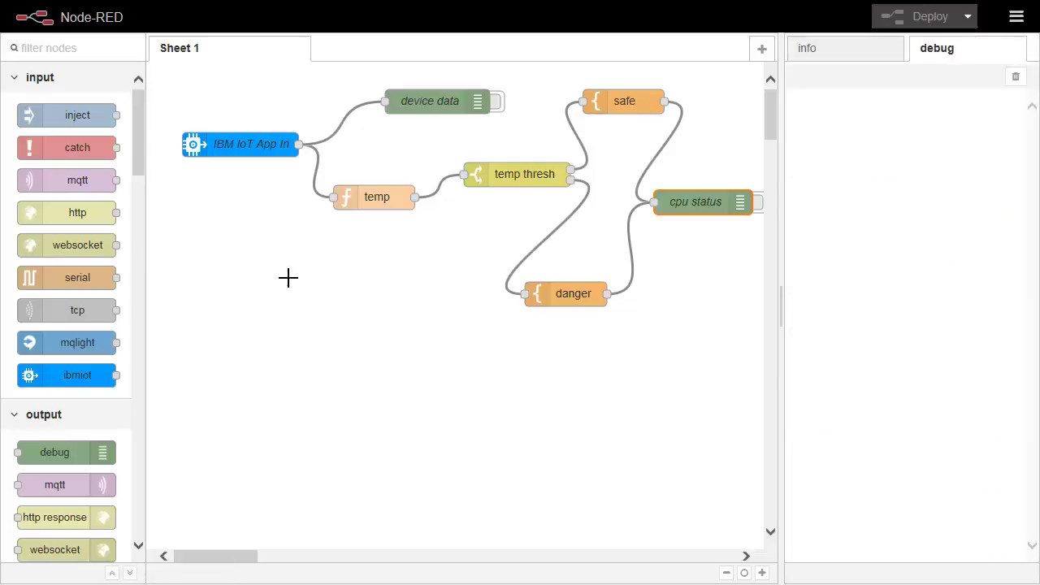
double_click(238, 145)
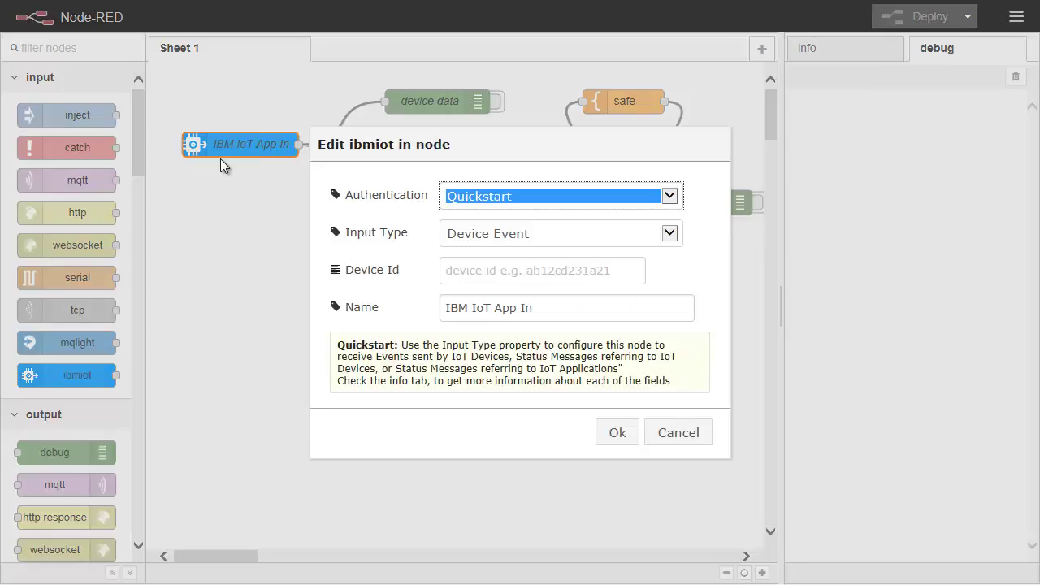
left_click(503, 269)
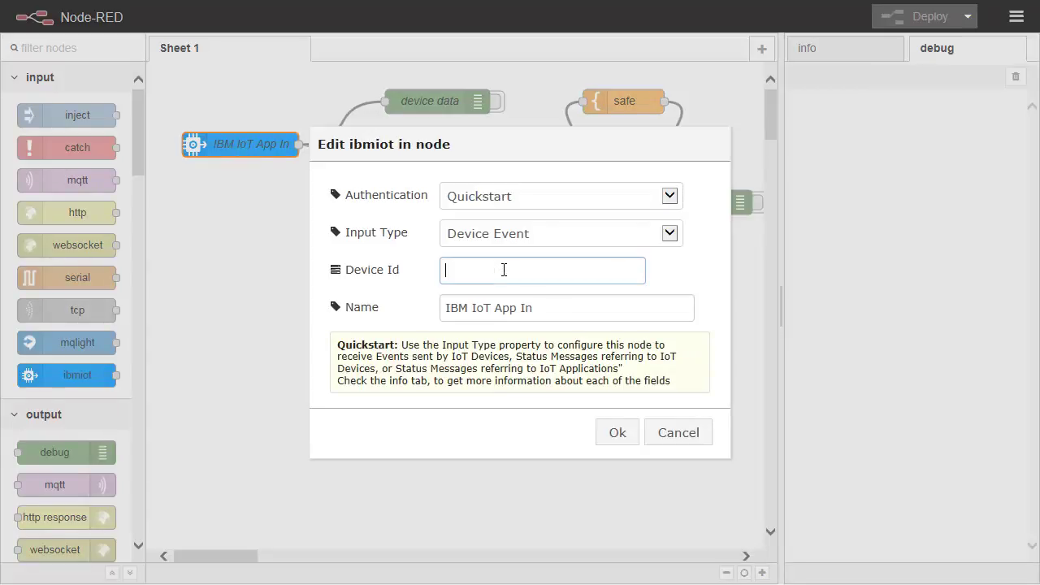
type("803e2528fb68")
left_click(616, 433)
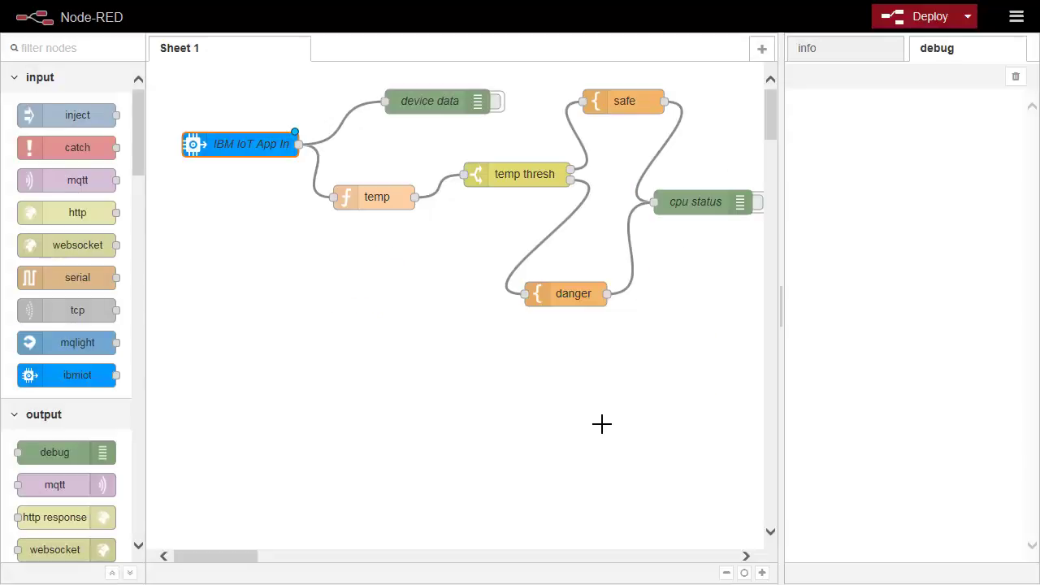
left_click(918, 17)
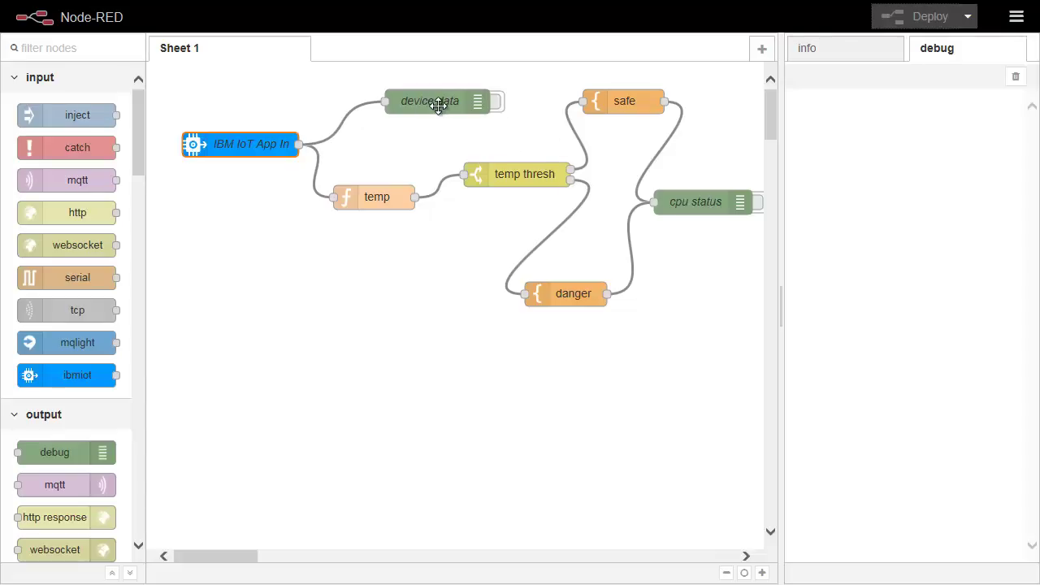
- Enable the device data node's output to view the sensor messages, then disable it and clear the debug log
left_click(497, 103)
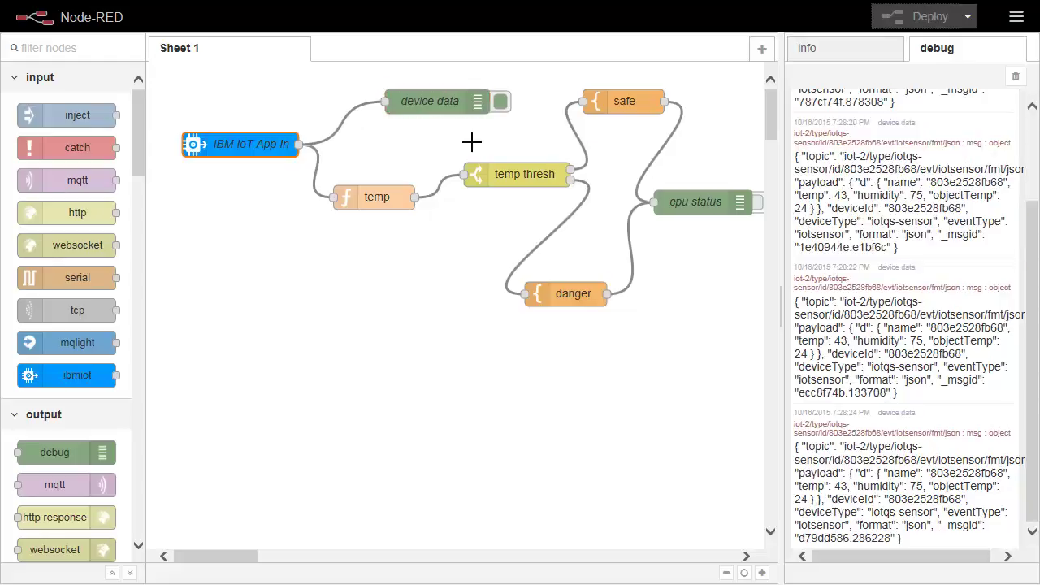
left_click(502, 104)
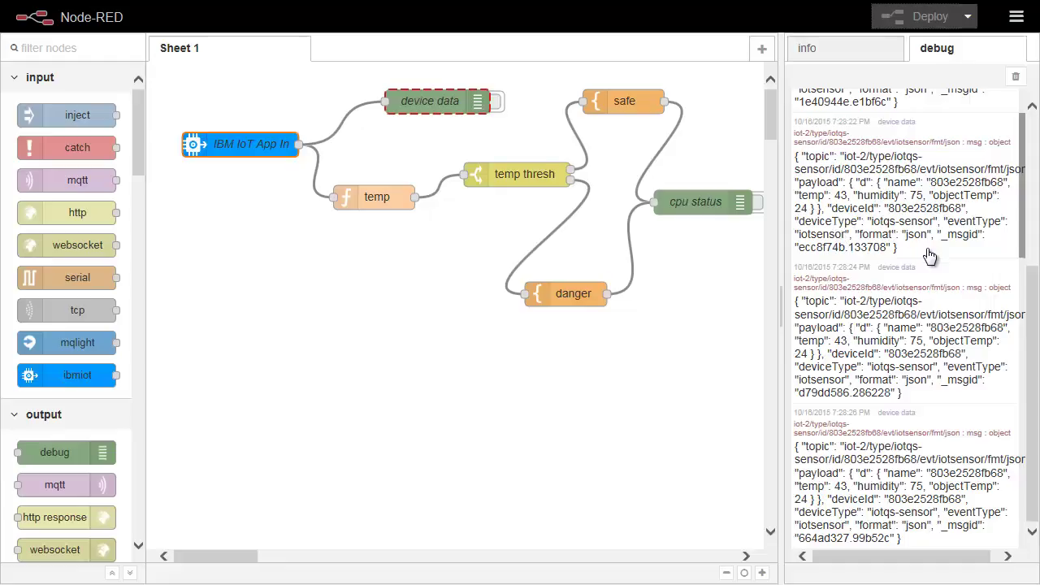
left_click(1014, 76)
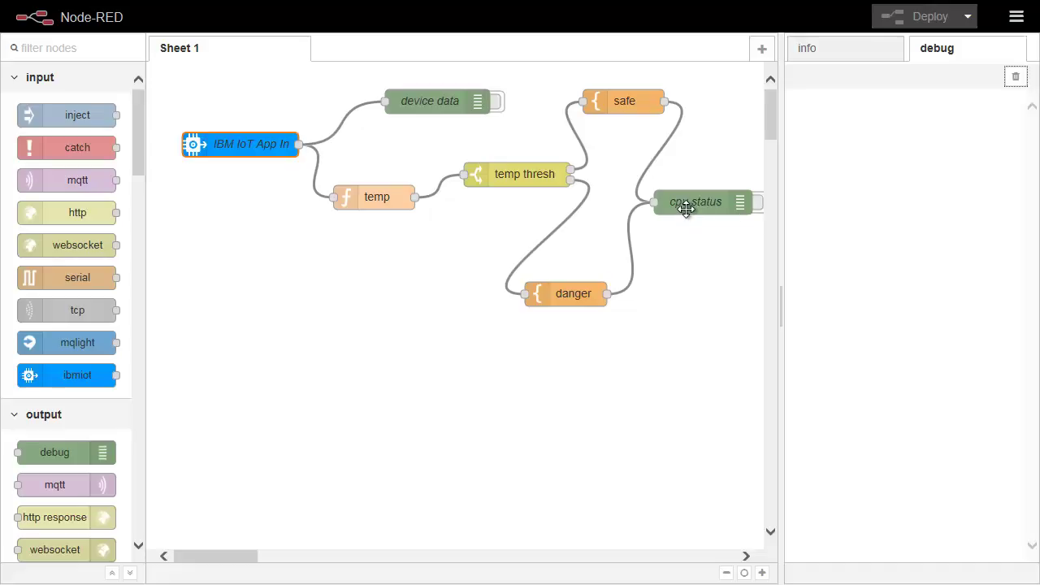
- Enable the cpu status node's output and move the IoT Sensor window clear of the debug messages
left_click(757, 202)
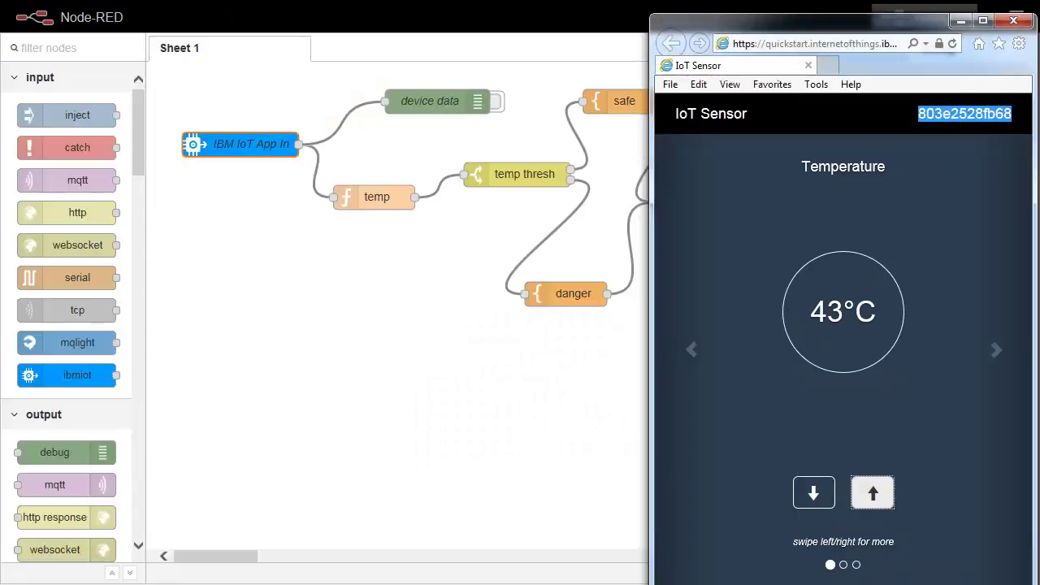
left_click_drag(811, 23, 225, 29)
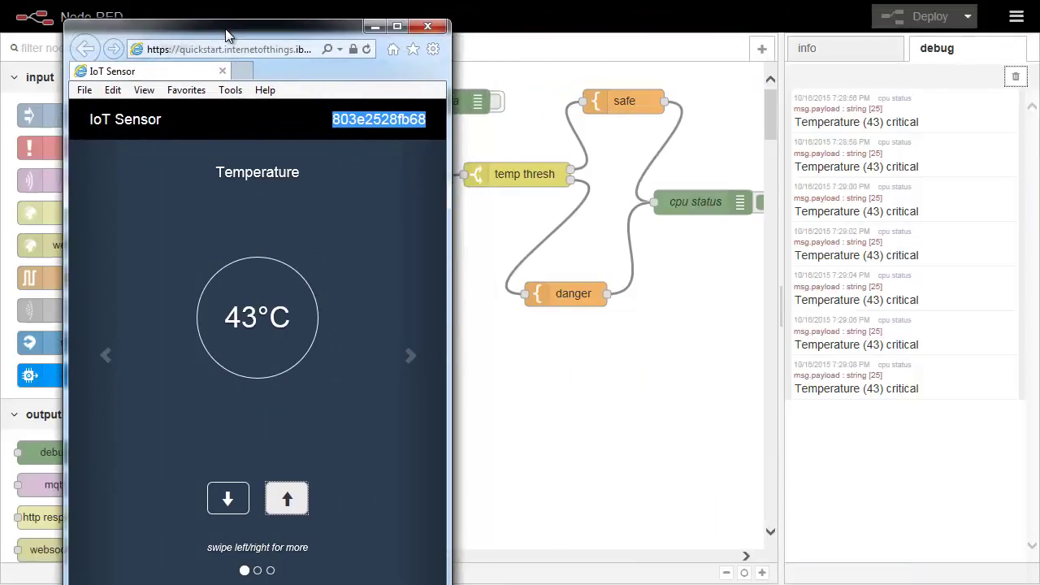
- Lower the simulated temperature to 38°C and disable the cpu status node's output
left_click(228, 499)
left_click(228, 500)
left_click(229, 501)
left_click(229, 500)
left_click(229, 500)
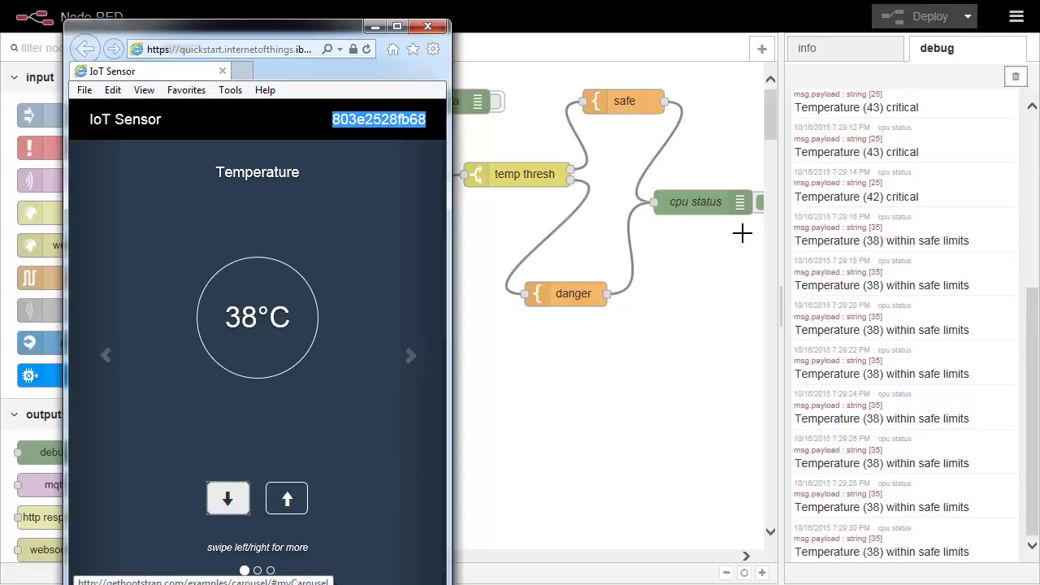
left_click(761, 204)
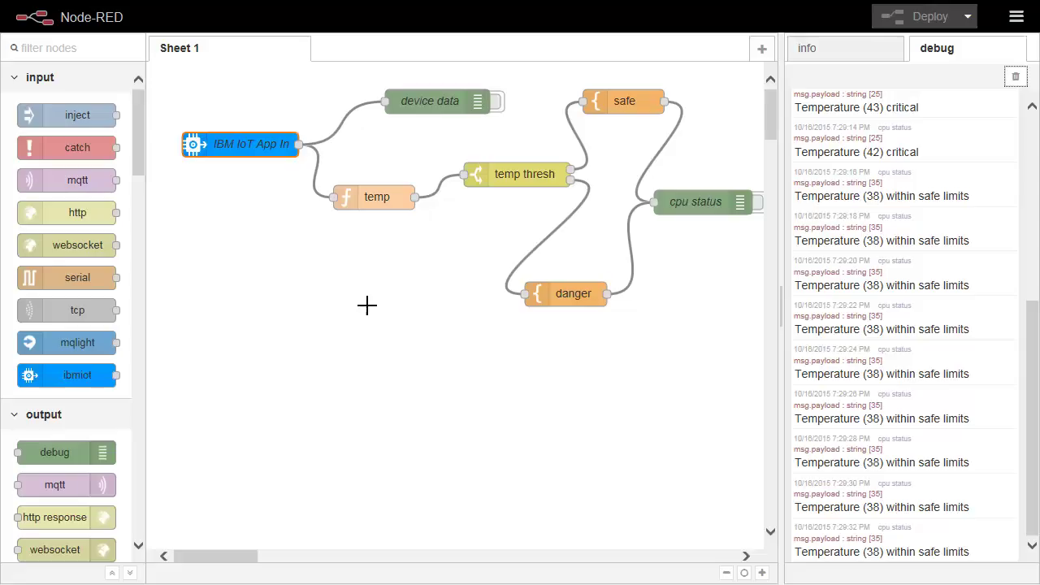
- Add a twilio output node below the cpu status node and wire the danger and safe nodes to it
left_click_drag(139, 141, 137, 195)
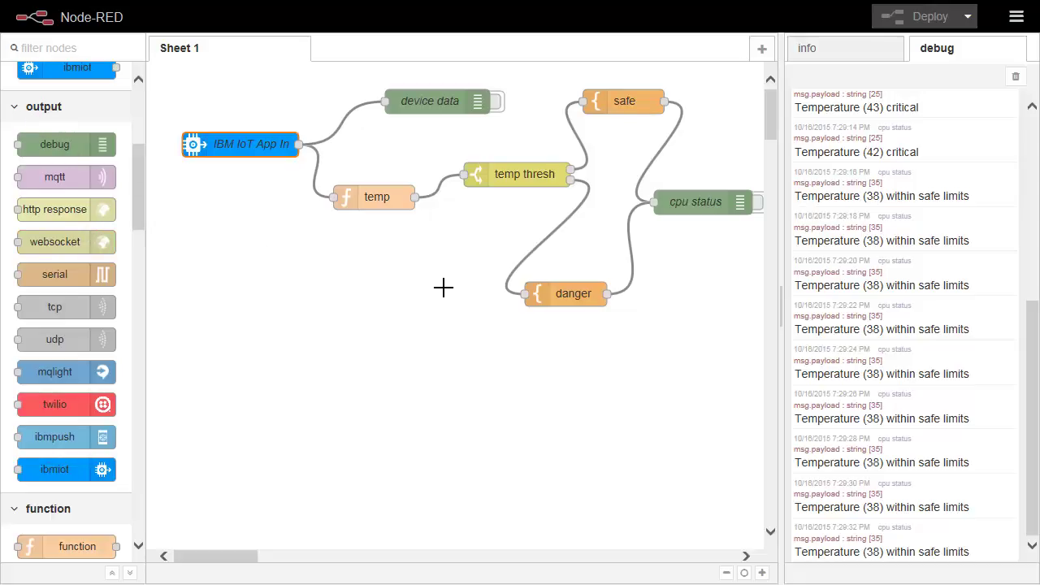
mouse_move(53, 406)
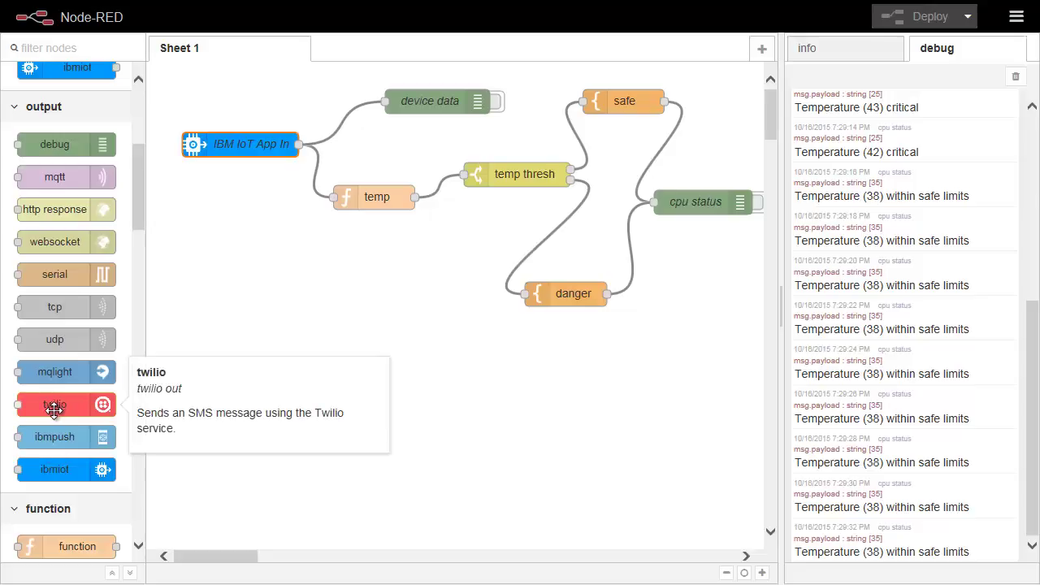
left_click_drag(47, 406, 674, 356)
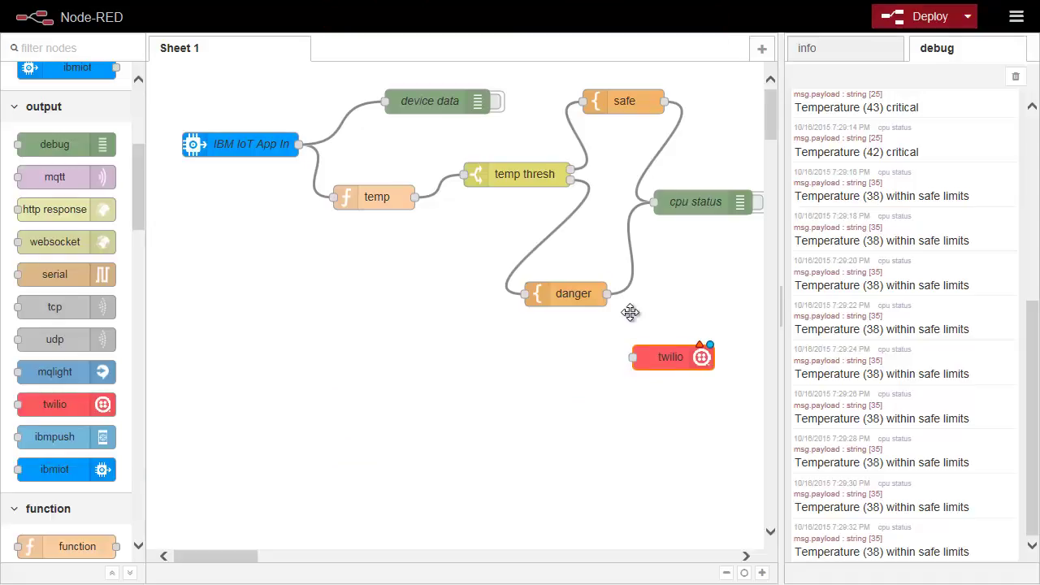
left_click_drag(608, 294, 634, 356)
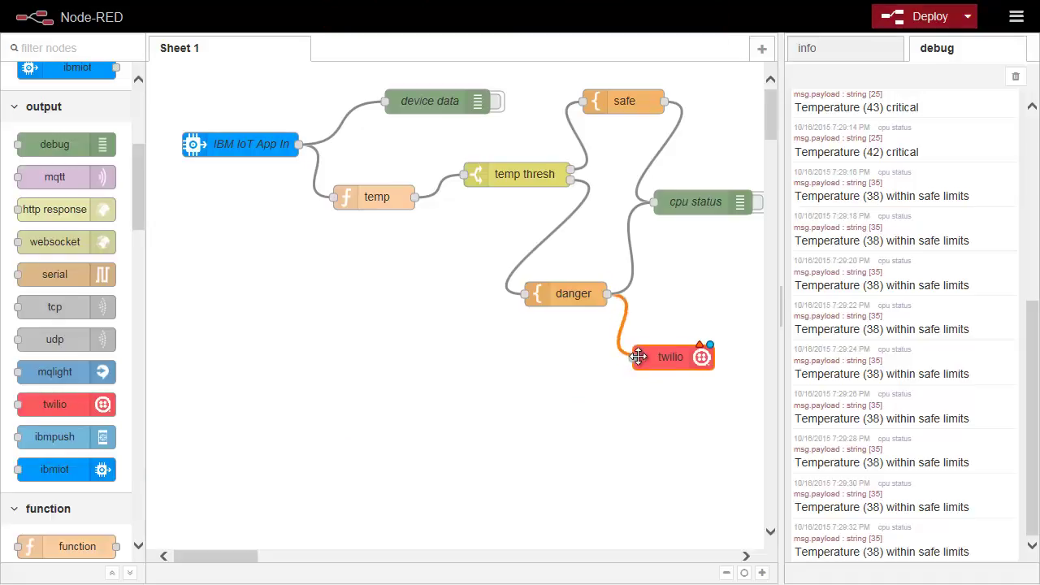
left_click(670, 361)
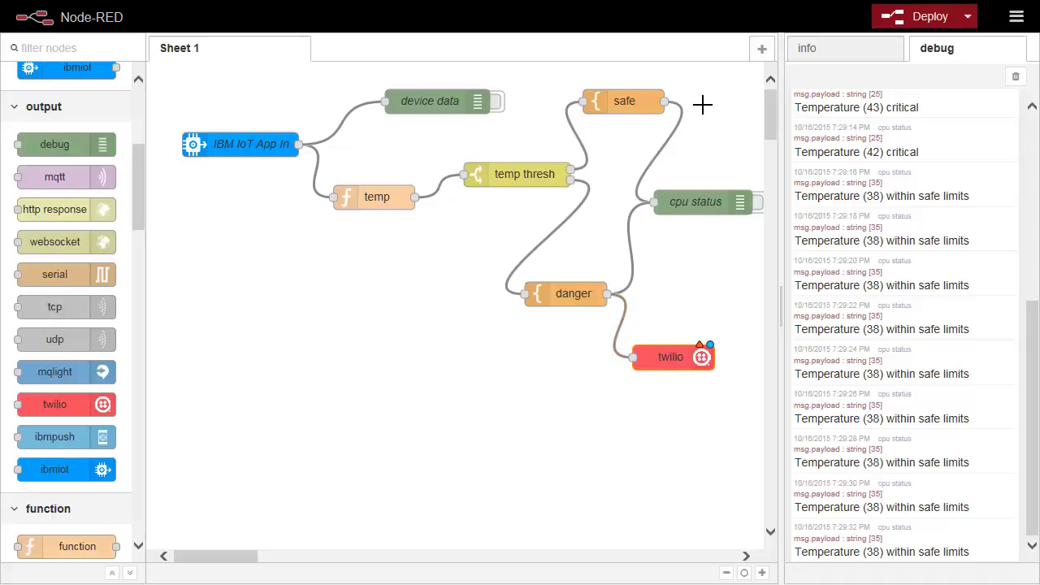
left_click_drag(664, 102, 635, 357)
left_click(639, 356)
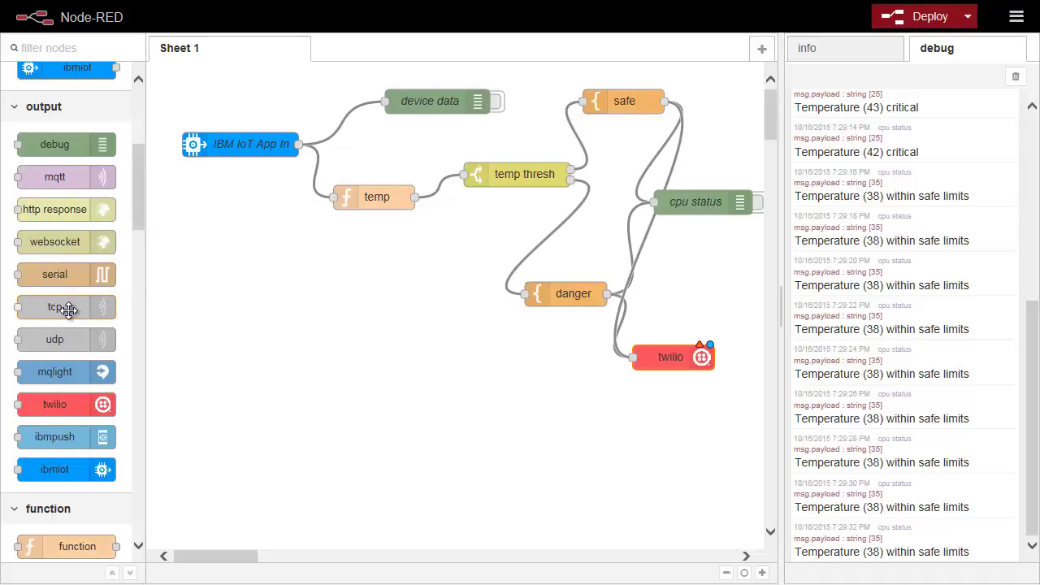
- Check the descriptions of the tcp and mqlight output nodes and delete the twilio node from the flow
mouse_move(62, 307)
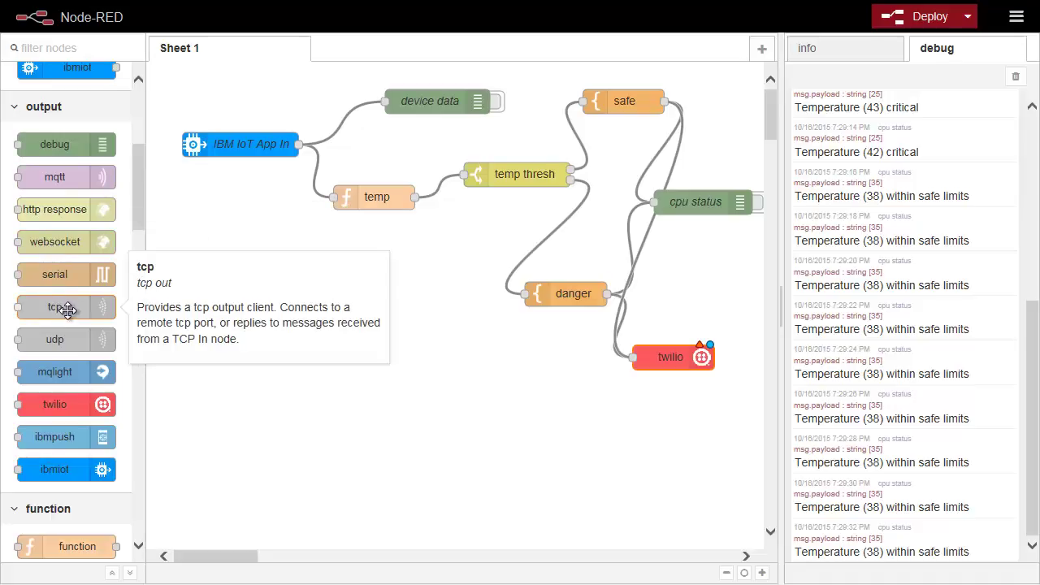
mouse_move(58, 373)
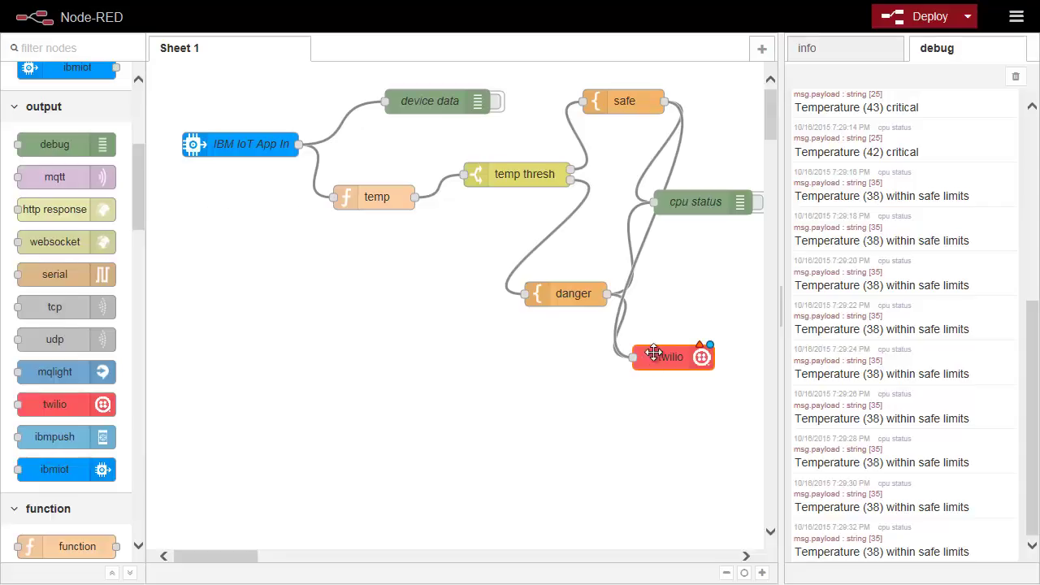
key("Delete")
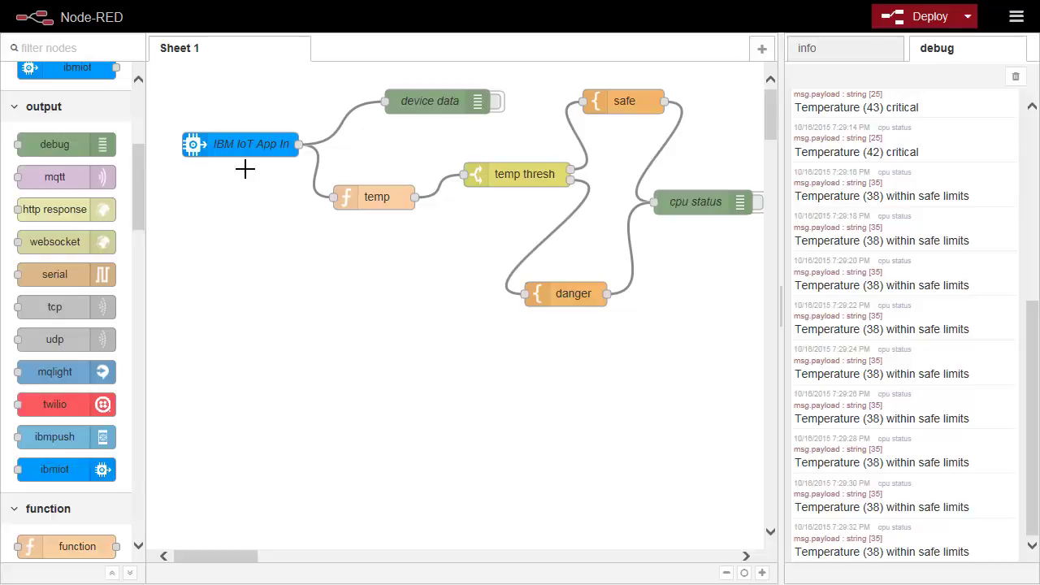
- Add a cloudant output storage node to the flow below the temp node
left_click_drag(142, 219, 148, 274)
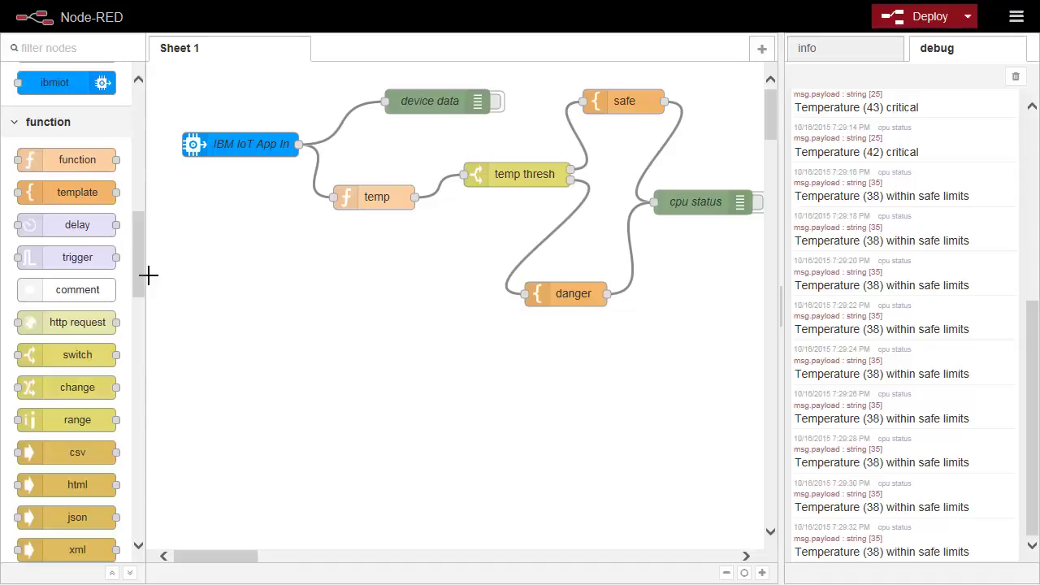
left_click_drag(141, 276, 146, 387)
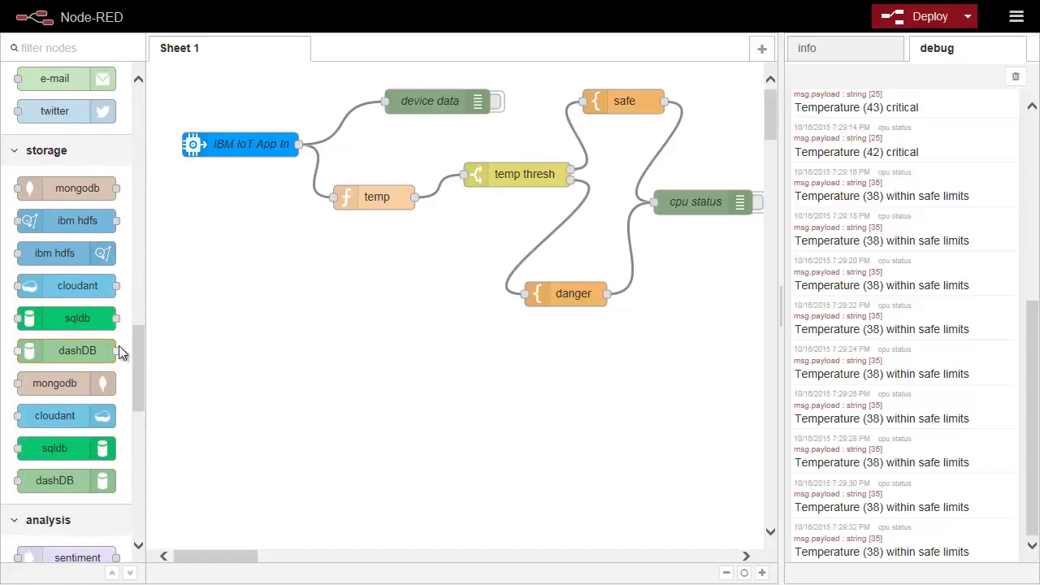
left_click_drag(66, 416, 365, 281)
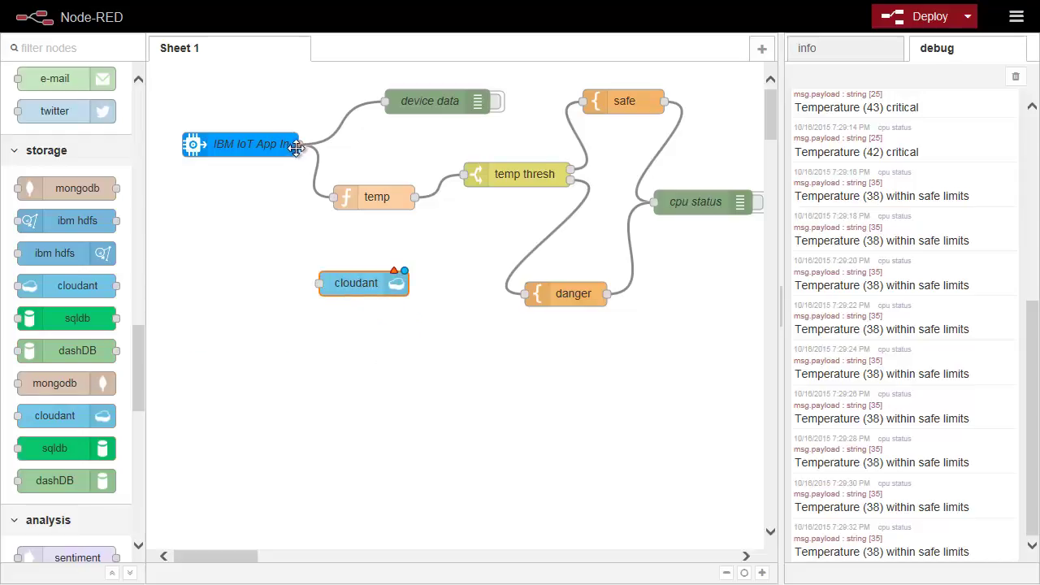
mouse_move(298, 144)
left_mouse_down()
mouse_move(309, 186)
mouse_move(302, 287)
mouse_move(321, 282)
mouse_move(301, 144)
left_mouse_up()
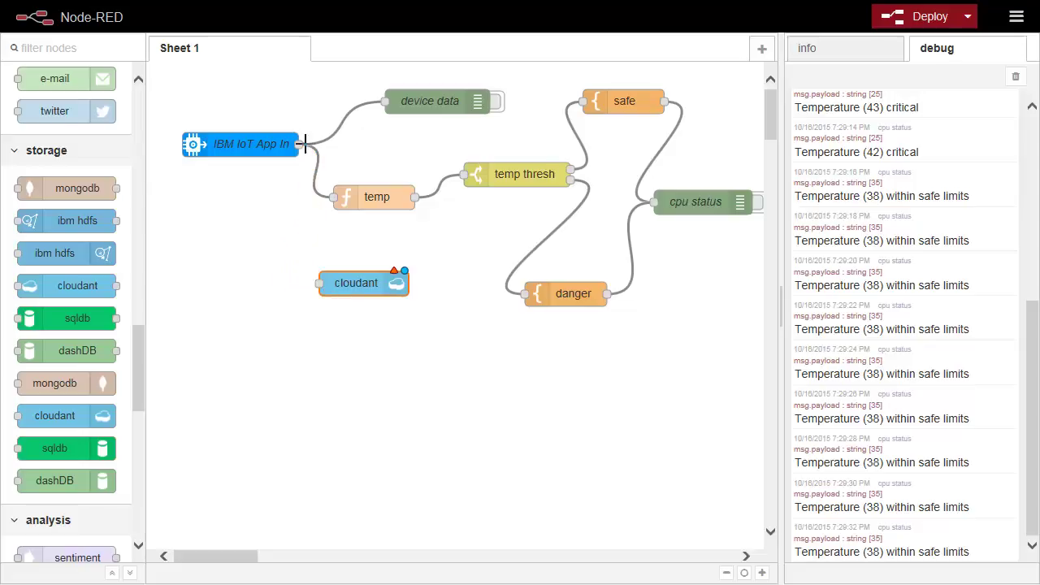
- Configure the cloudant node with service demoanalytics23-cloudantNoSQLDB, database sensortest and name db
double_click(351, 281)
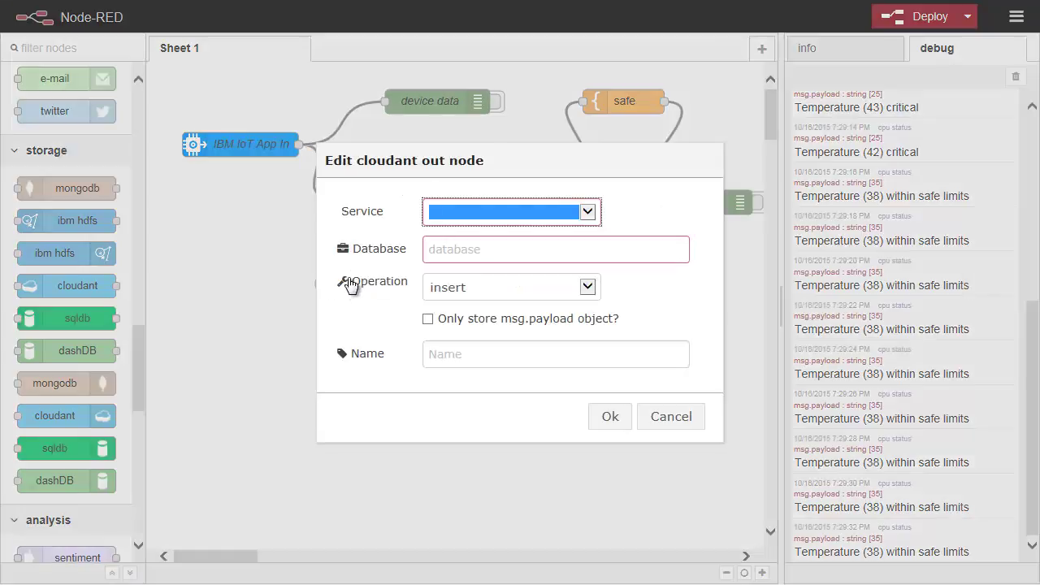
left_click(588, 216)
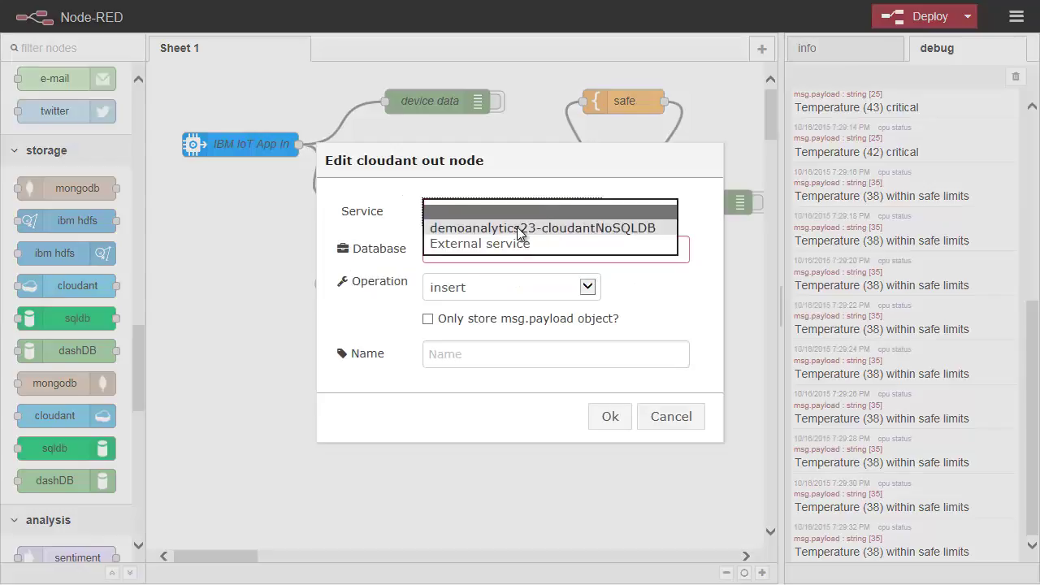
left_click(541, 230)
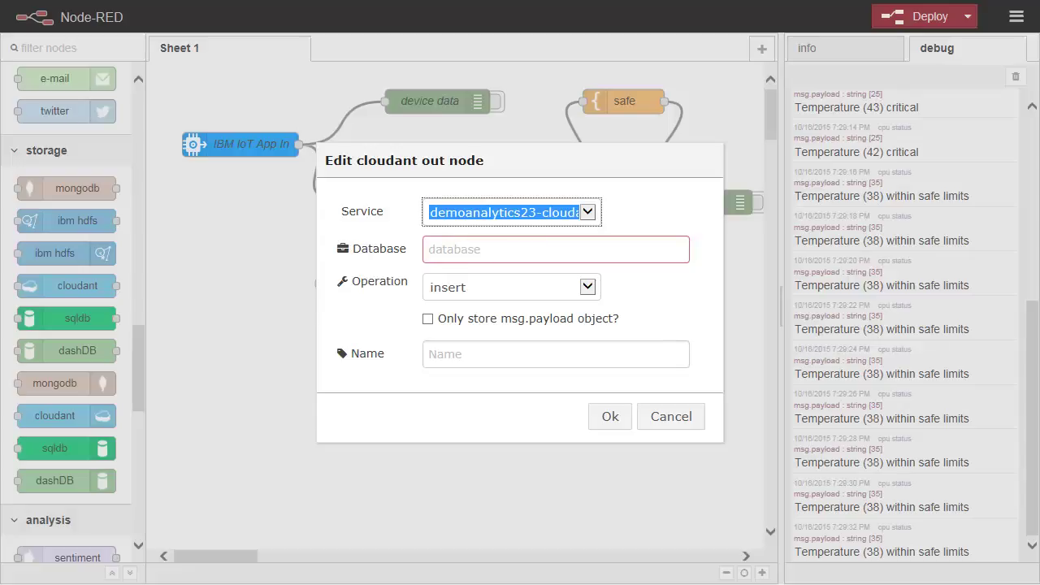
left_click(471, 247)
type("s")
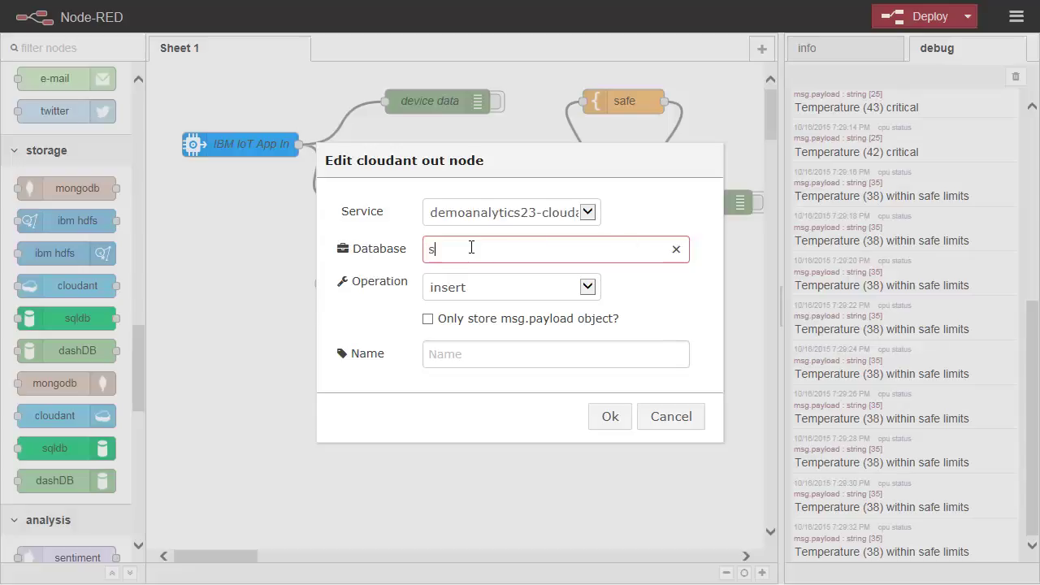
type("ensortest")
left_click(452, 361)
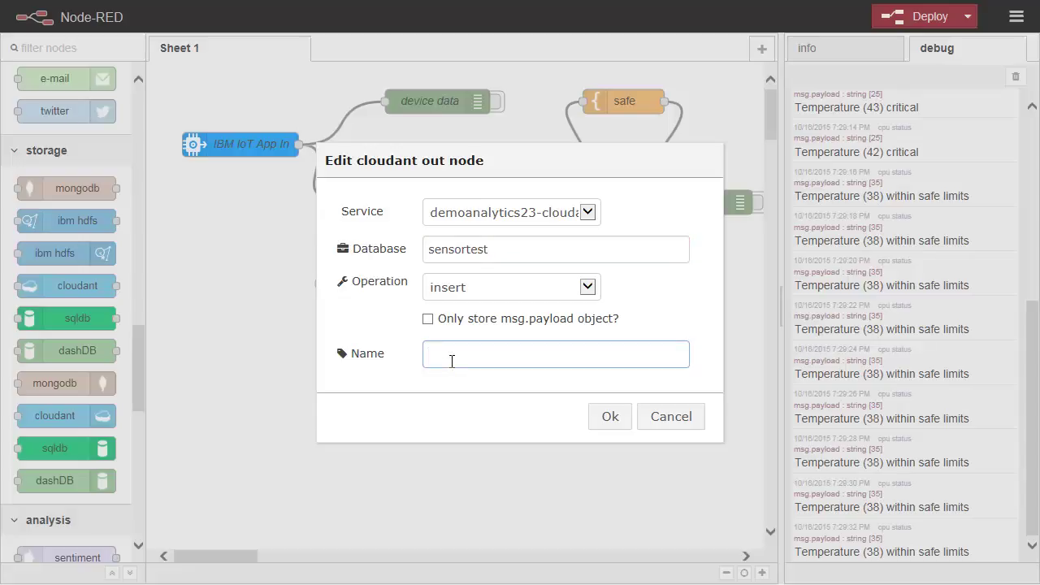
type("db")
left_click(611, 418)
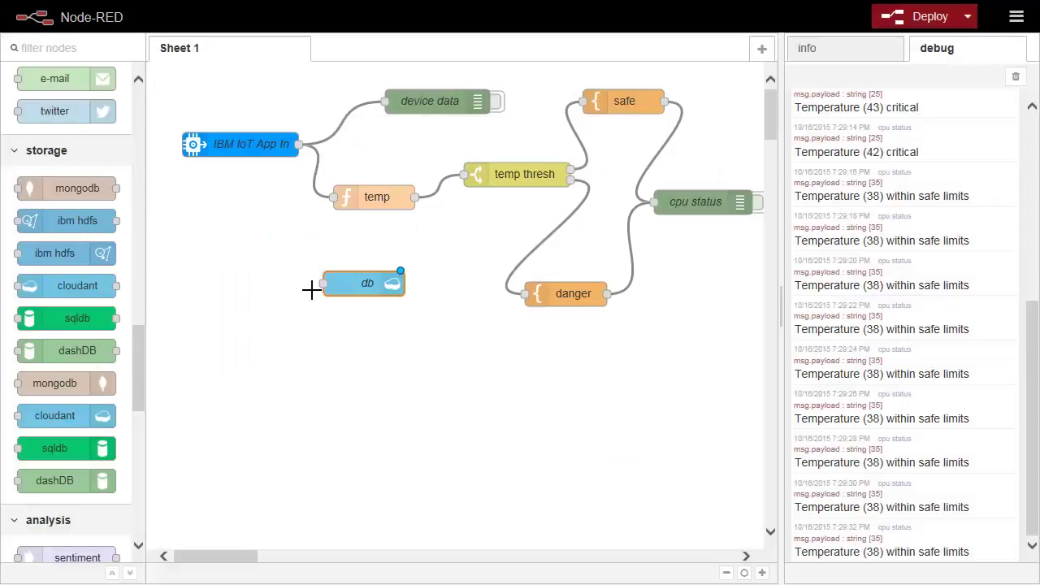
- Wire the IBM IoT App In node to the db cloudant node and deploy the flow
left_click_drag(303, 143, 321, 282)
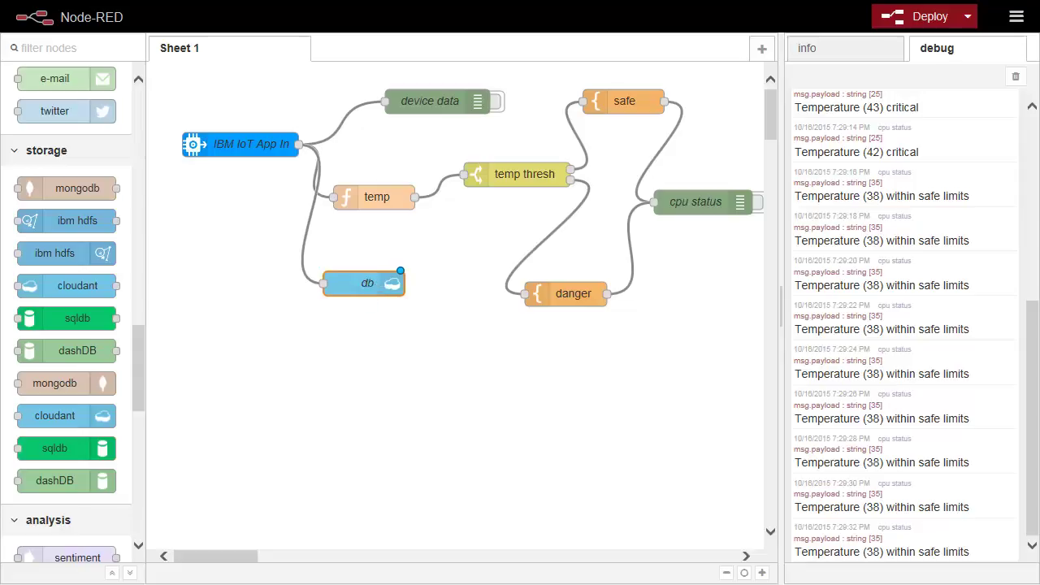
left_click(906, 19)
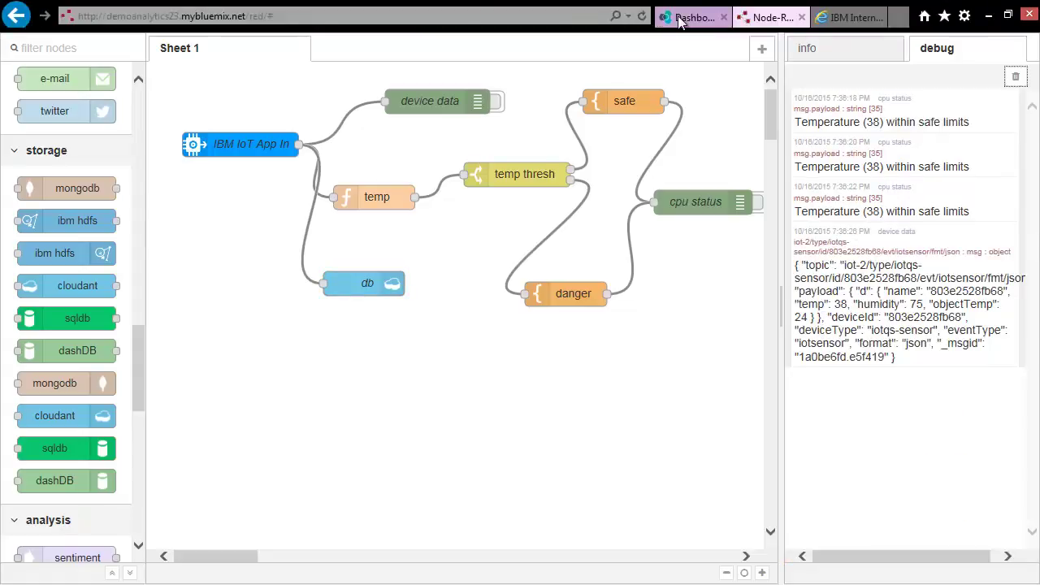
- Launch the Cloudant console from the demoanalytics23 app in Bluemix and inspect the first document in the sensortest database
left_click(686, 17)
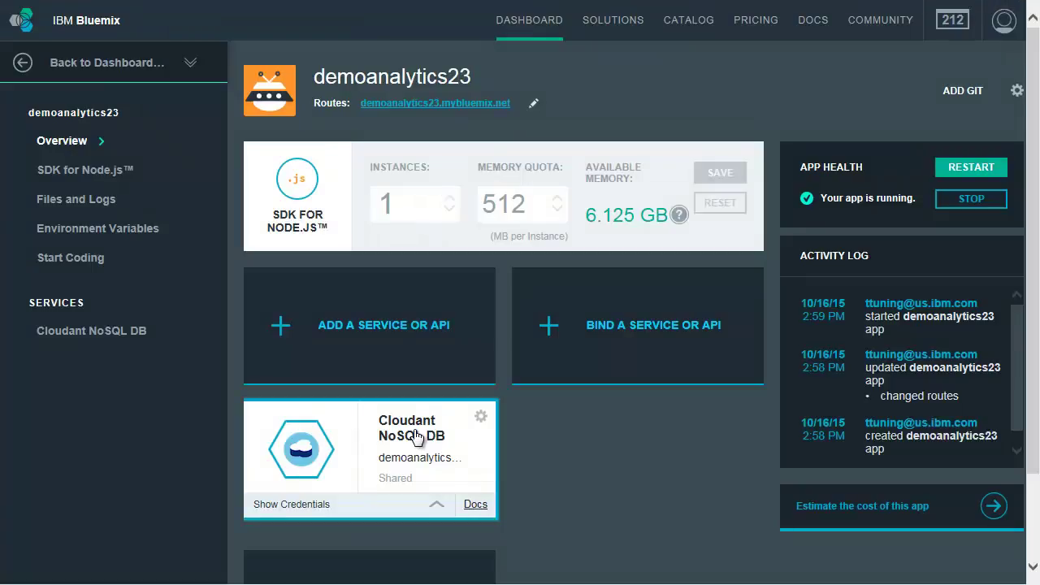
left_click(416, 437)
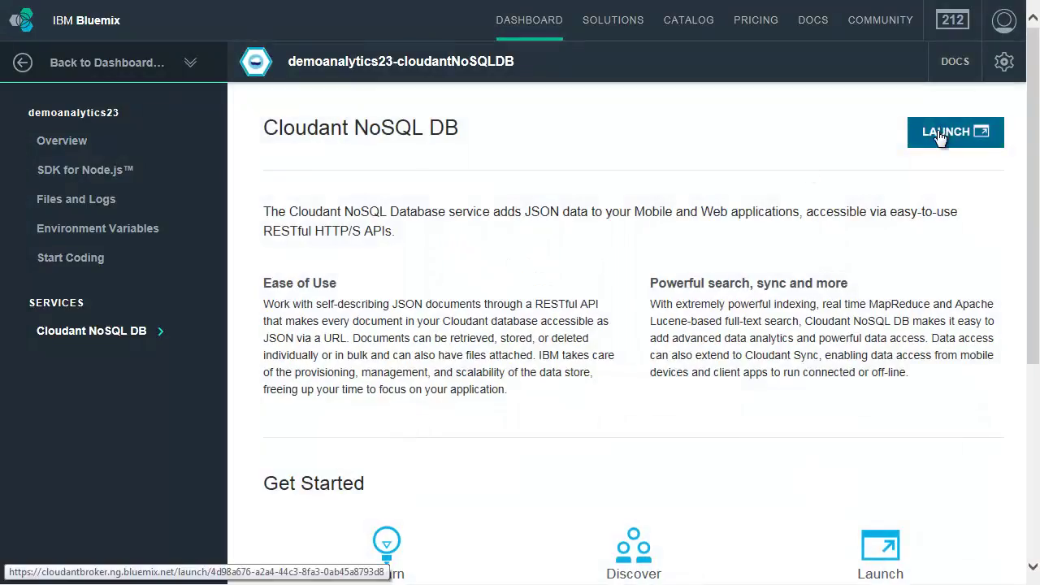
left_click(943, 133)
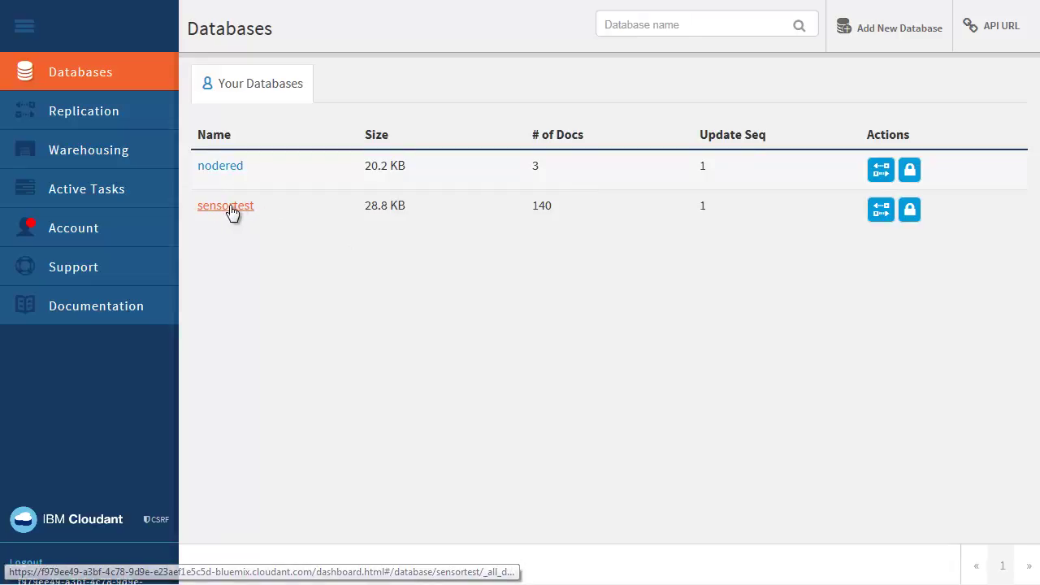
left_click(232, 209)
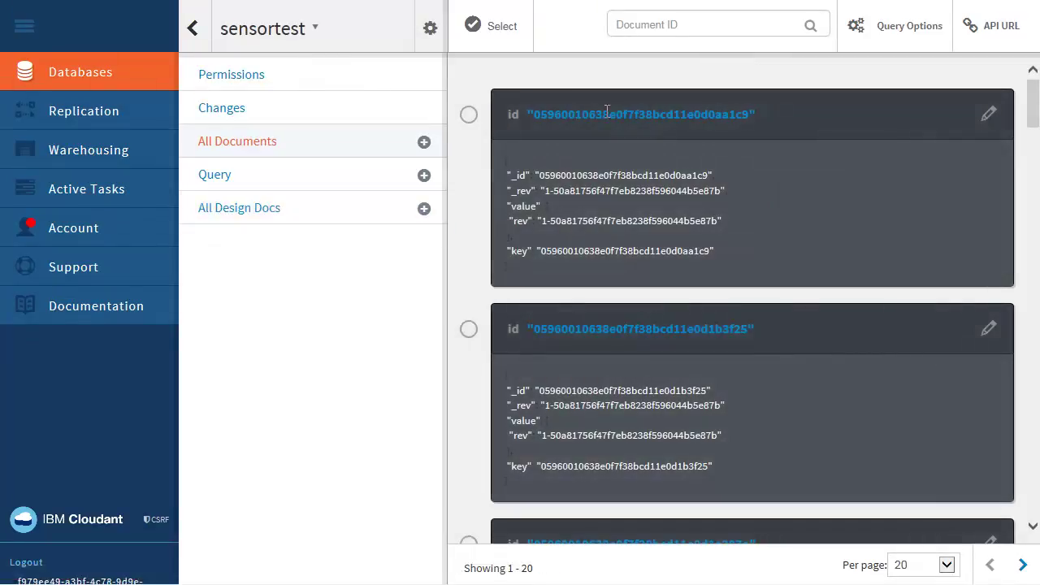
left_click(987, 114)
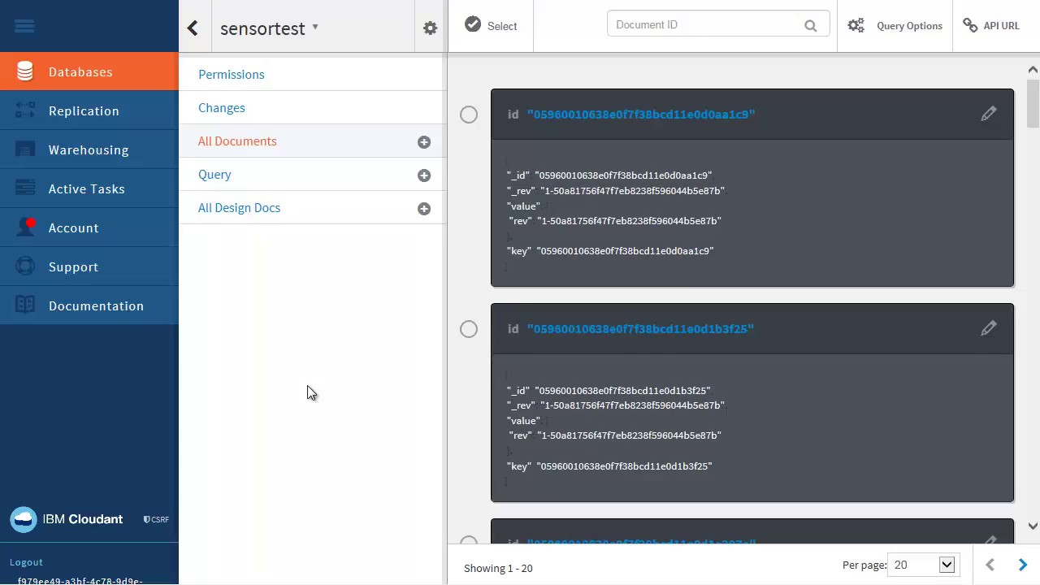
- Add a dashDB service from the Data and Analytics category to the demoanalytics23 app with the Entry plan and name dashDB-9x
mouse_move(623, 2)
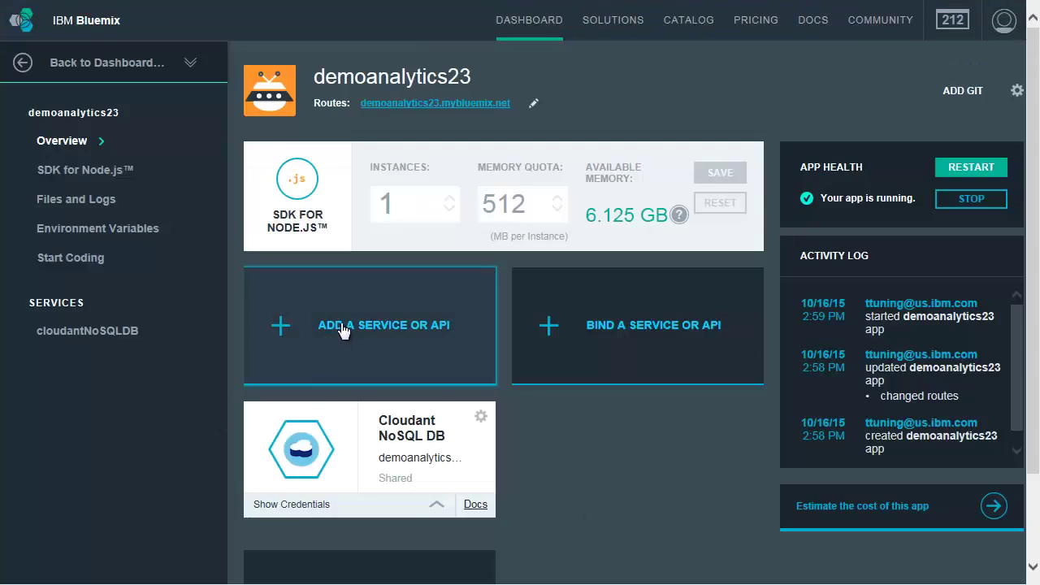
left_click(385, 332)
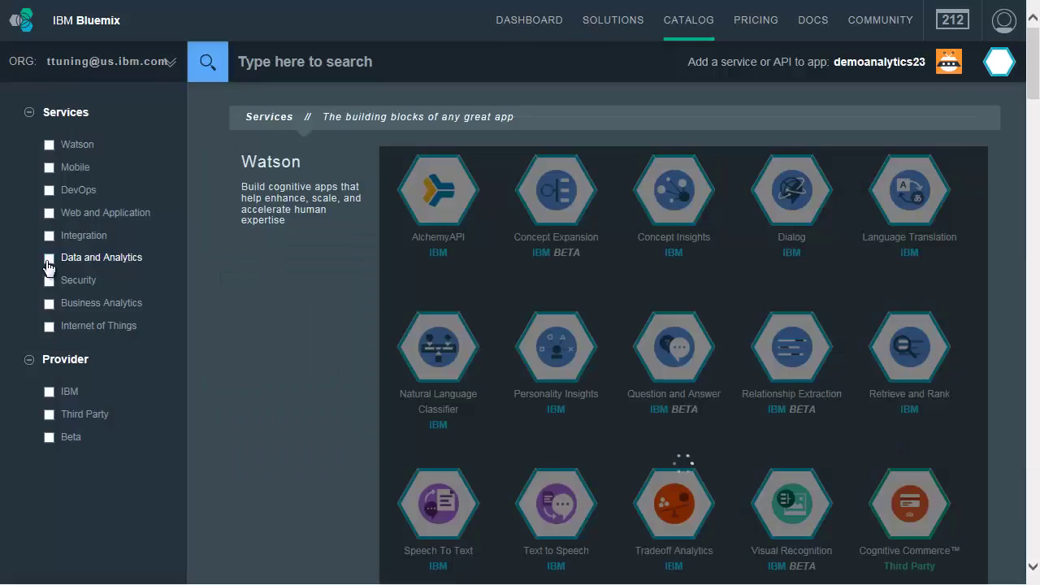
left_click(48, 260)
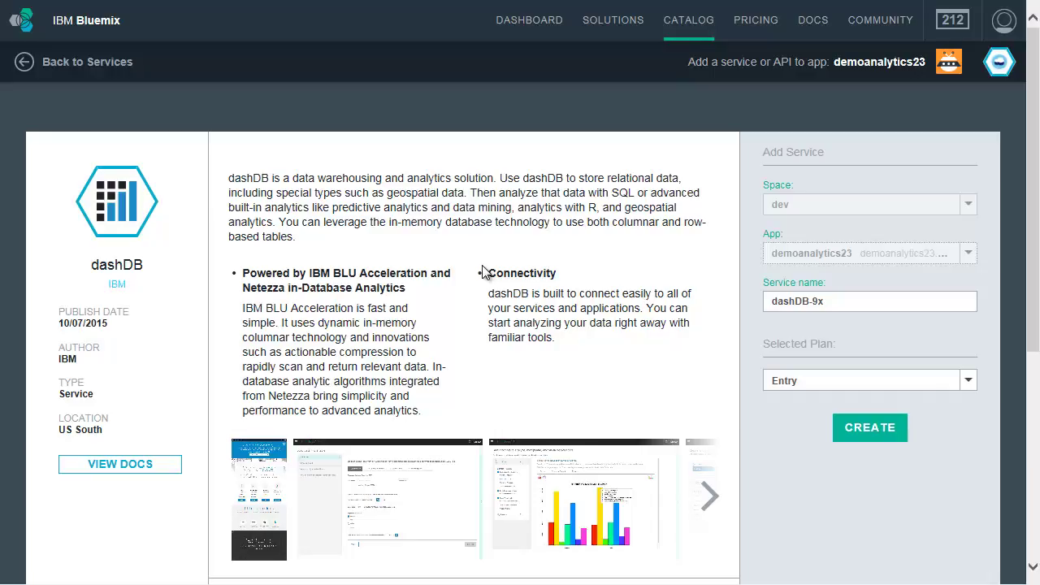
left_click(863, 429)
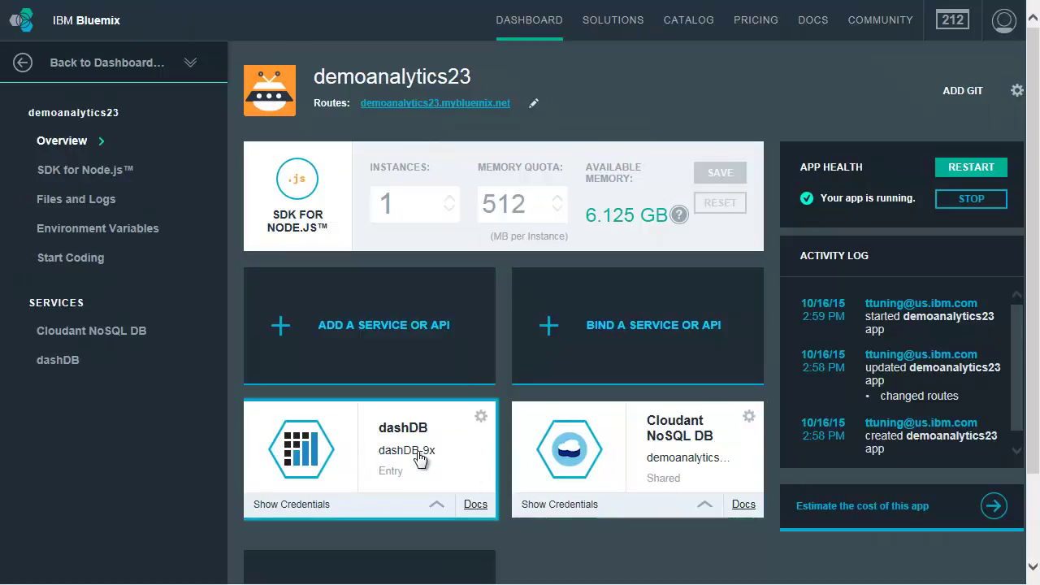
- Launch the console of the dashDB-9x service and open its page for syncing data from Cloudant
left_click(398, 433)
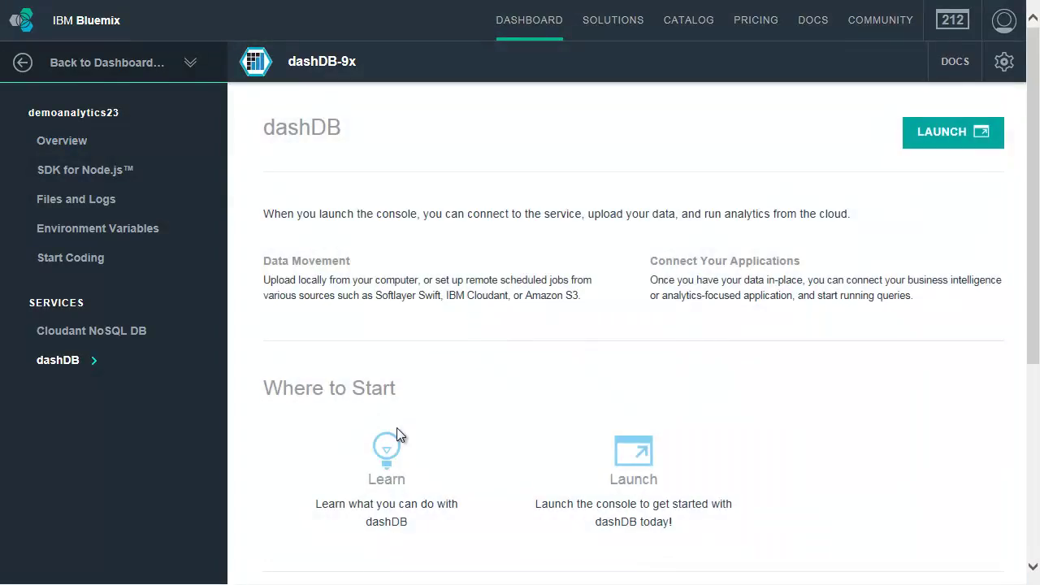
left_click(934, 134)
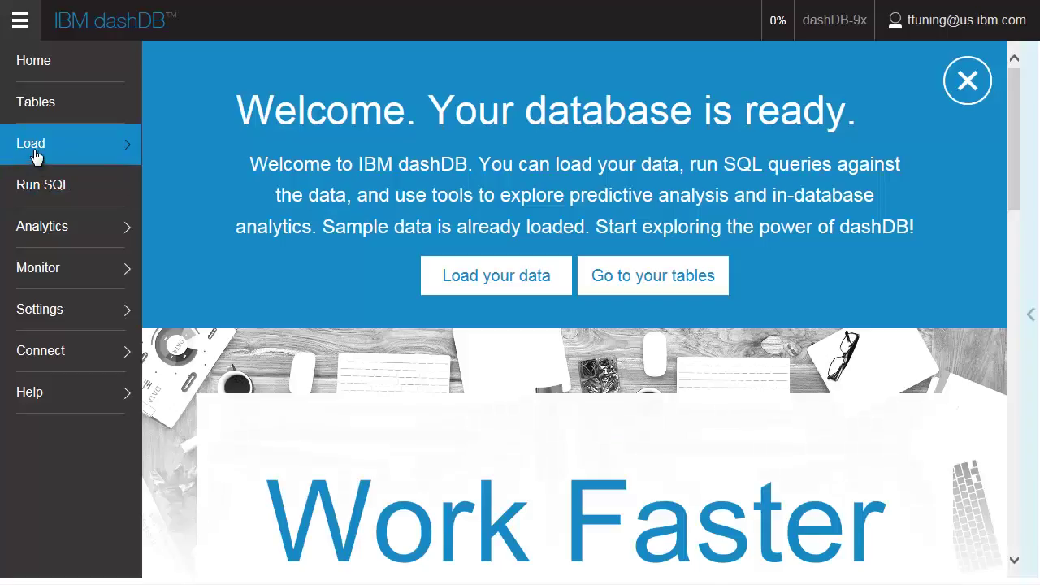
left_click(50, 154)
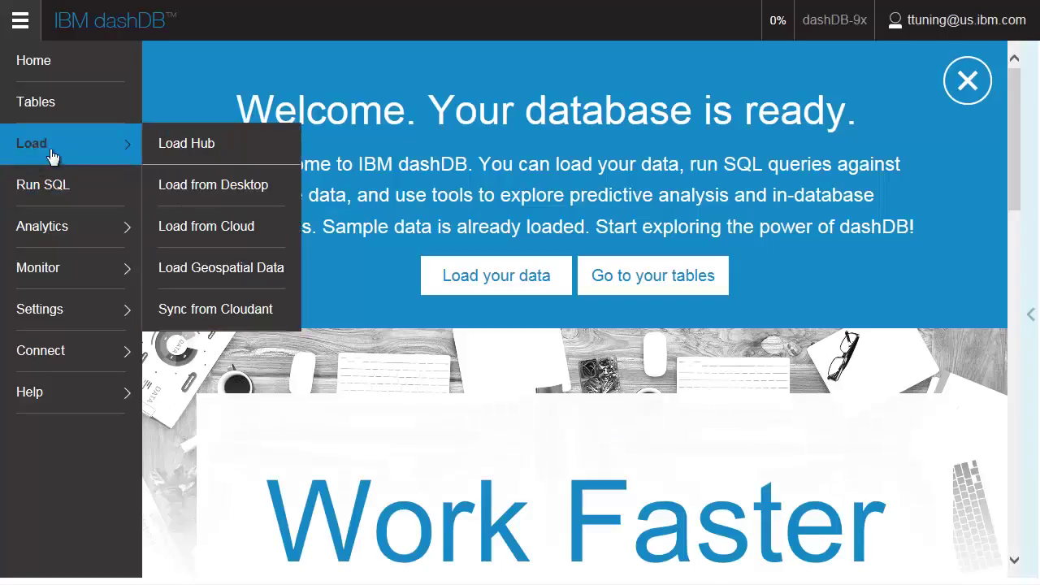
left_click(213, 309)
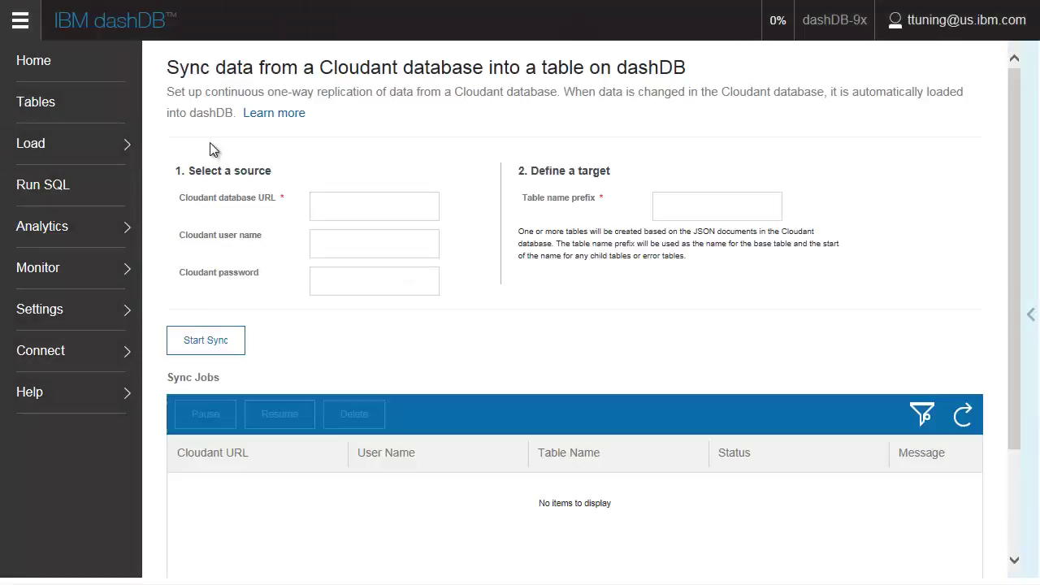
- Set the target table name prefix of the Cloudant sync to sensortest
left_click(316, 210)
left_click(690, 205)
type("sensortest")
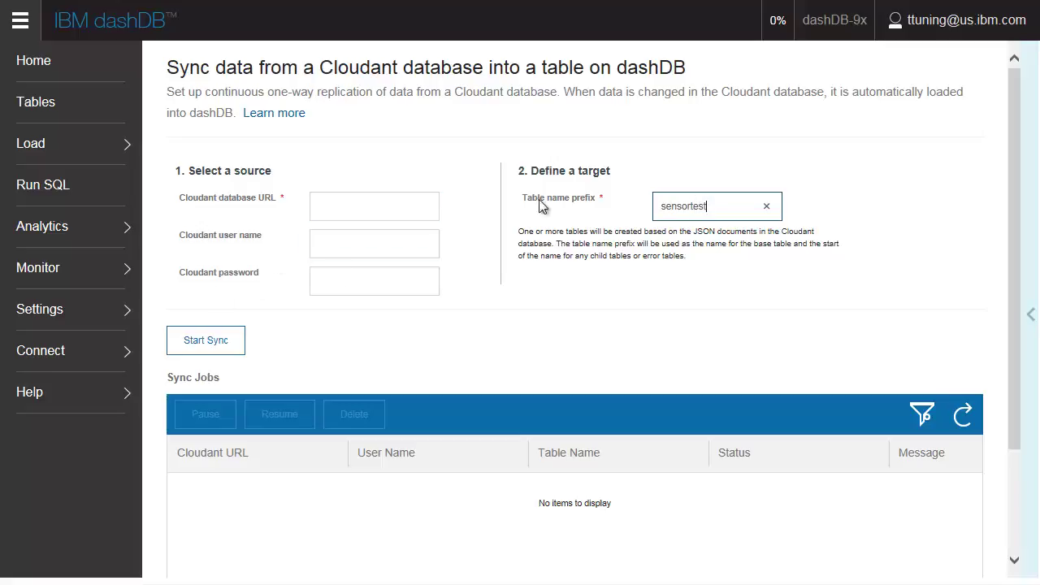
- Copy the API URL of the sensortest database in Cloudant and paste it as the Cloudant database URL in the dashDB sync form
mouse_move(670, 3)
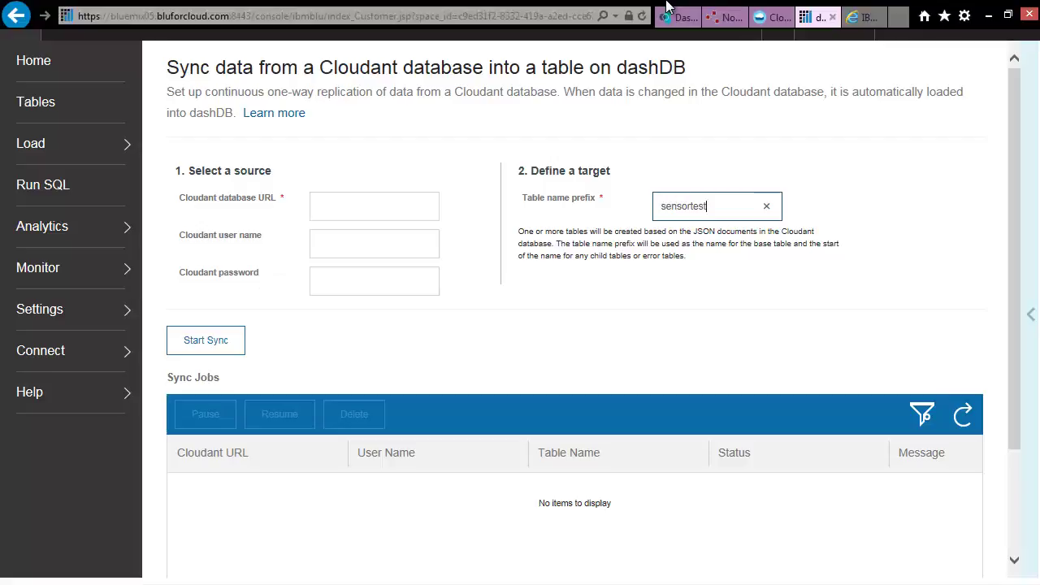
left_click(768, 17)
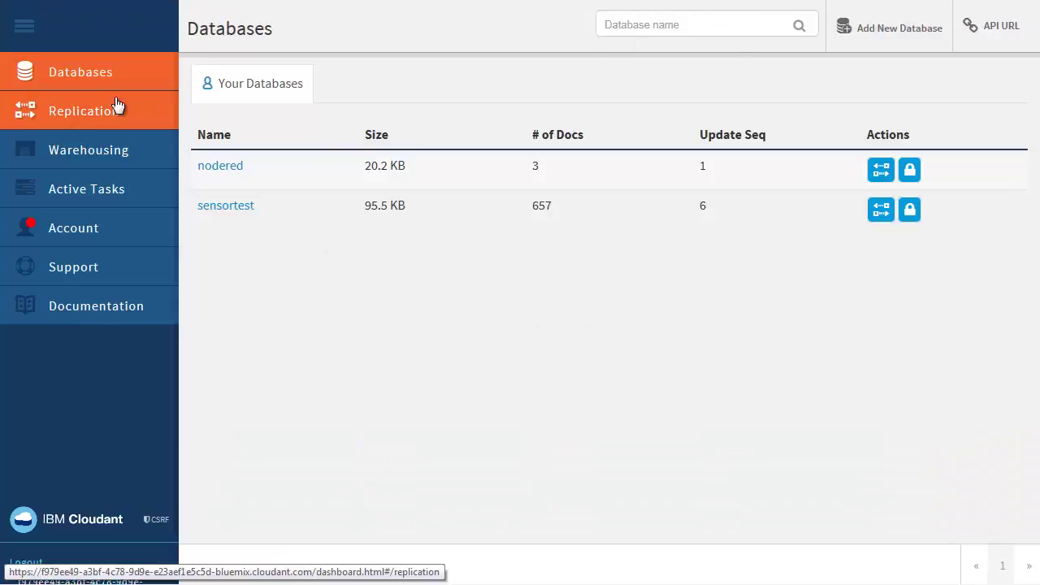
left_click(227, 213)
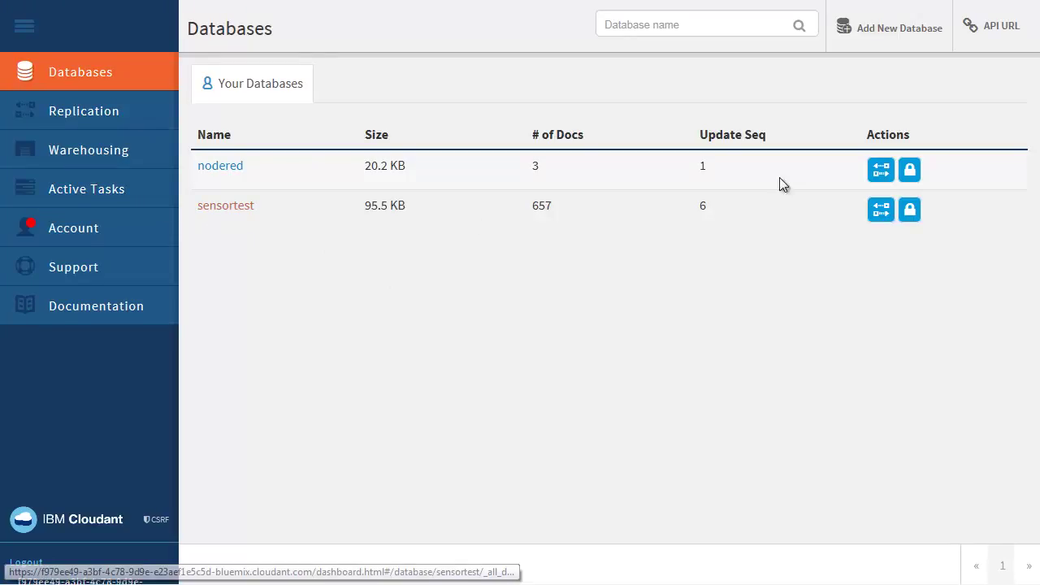
left_click(995, 31)
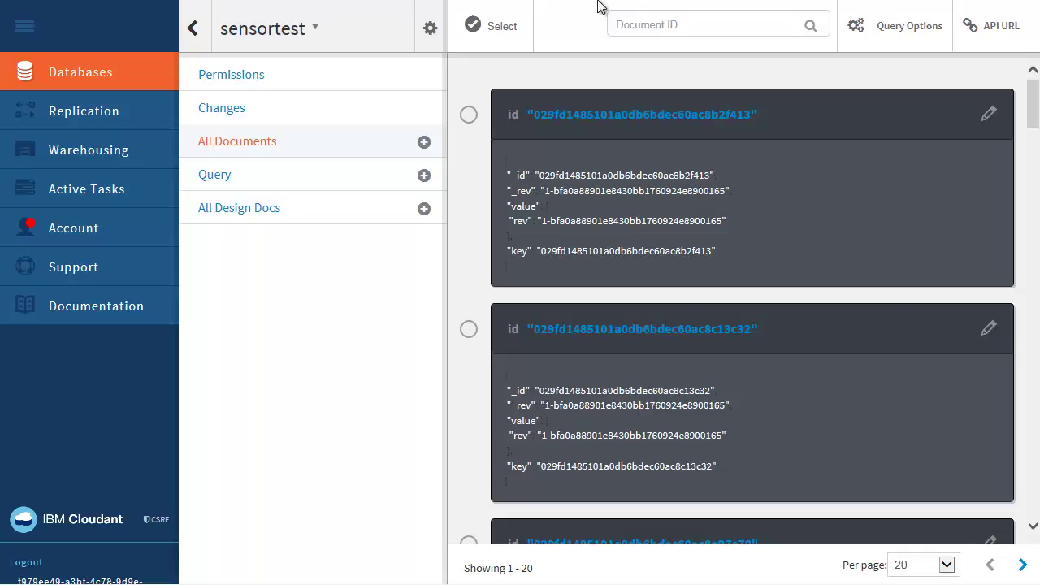
mouse_move(602, 7)
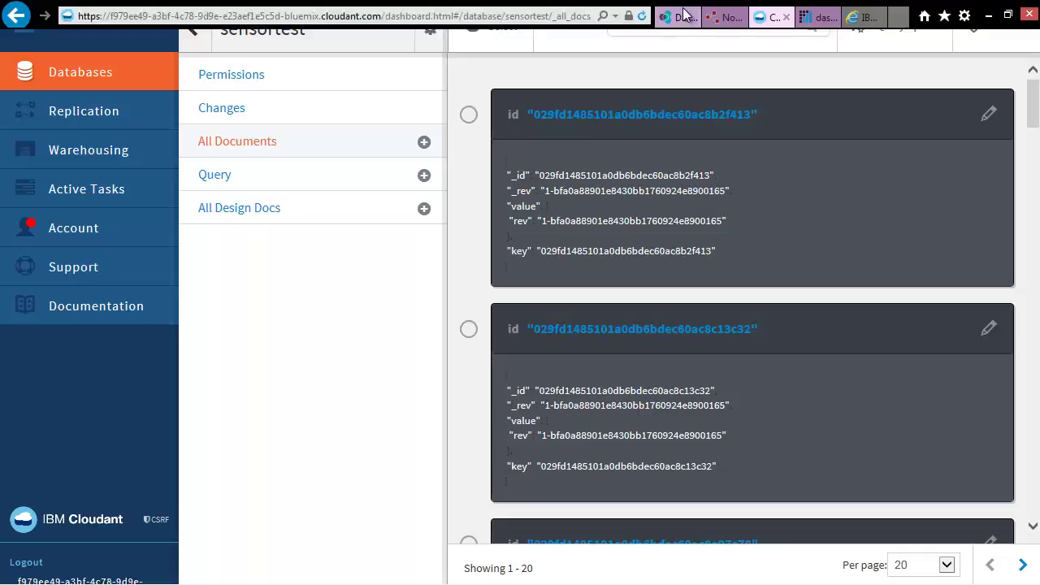
left_click(817, 17)
left_click(342, 206)
right_click(320, 205)
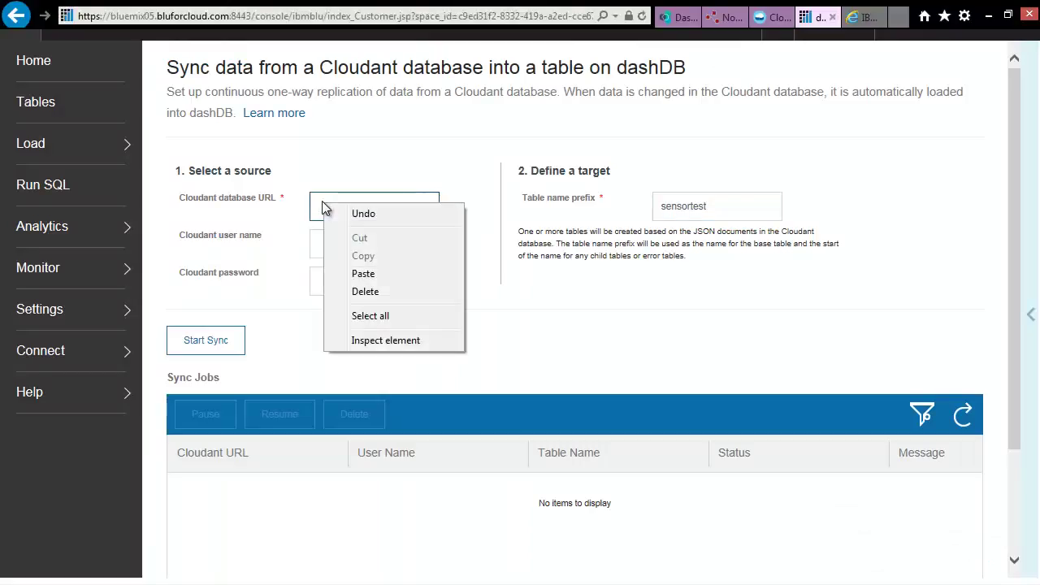
left_click(355, 271)
- Enter the Cloudant user name and password from the app's service credentials in the sync form and start the sync
left_click(339, 238)
mouse_move(712, 7)
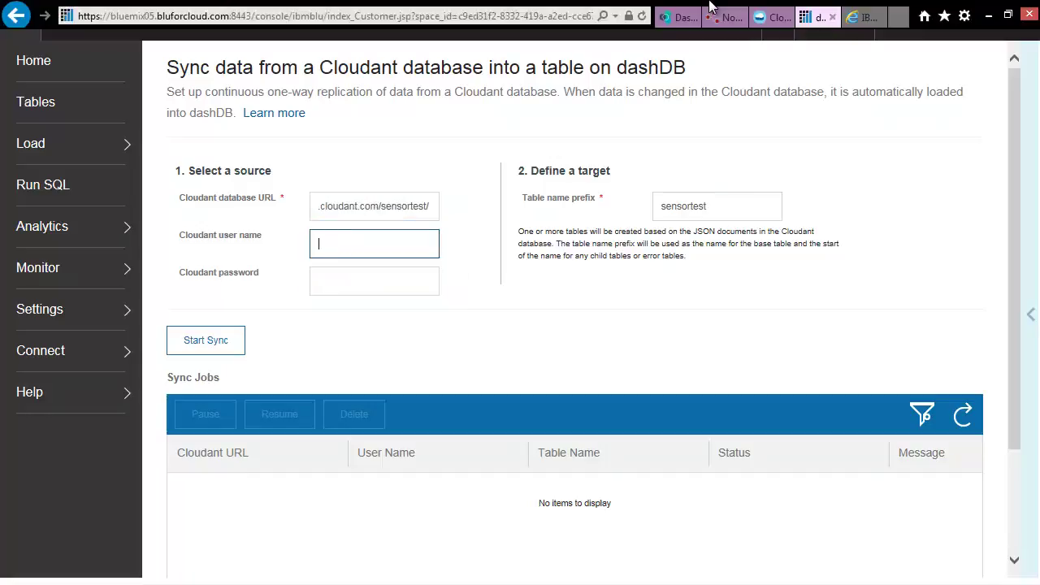
left_click(672, 18)
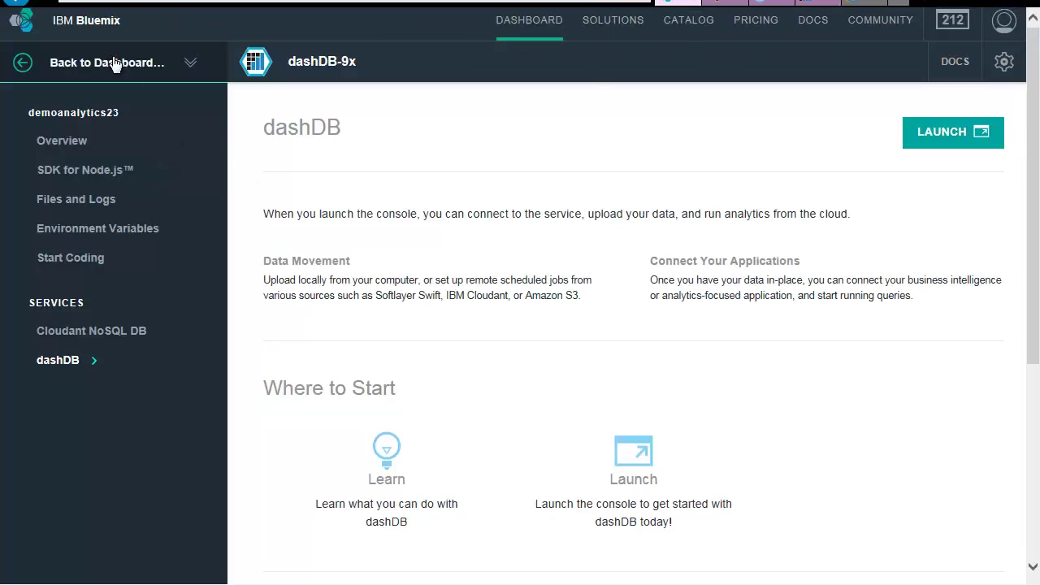
left_click(57, 143)
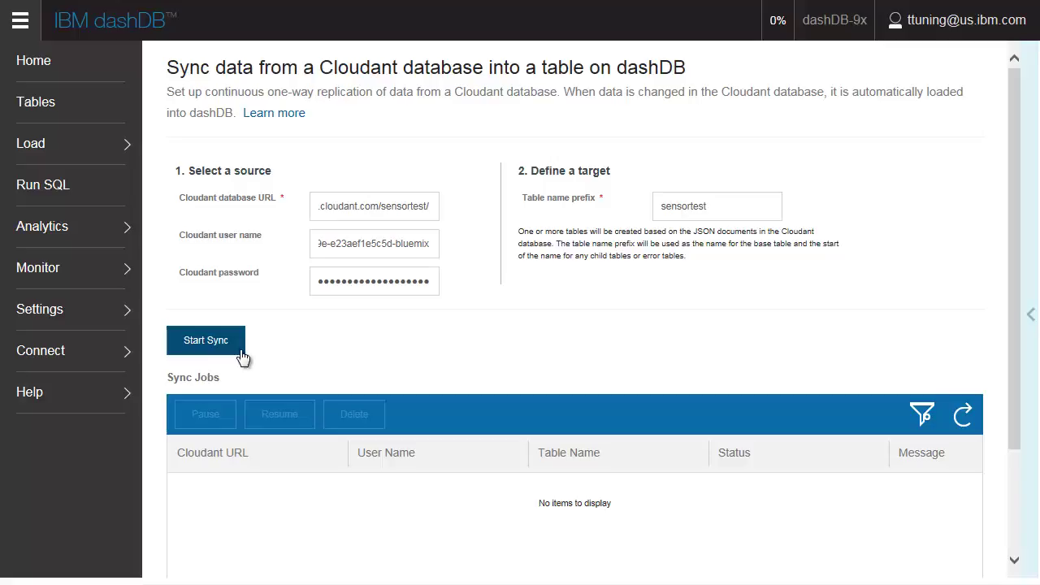
left_click(207, 341)
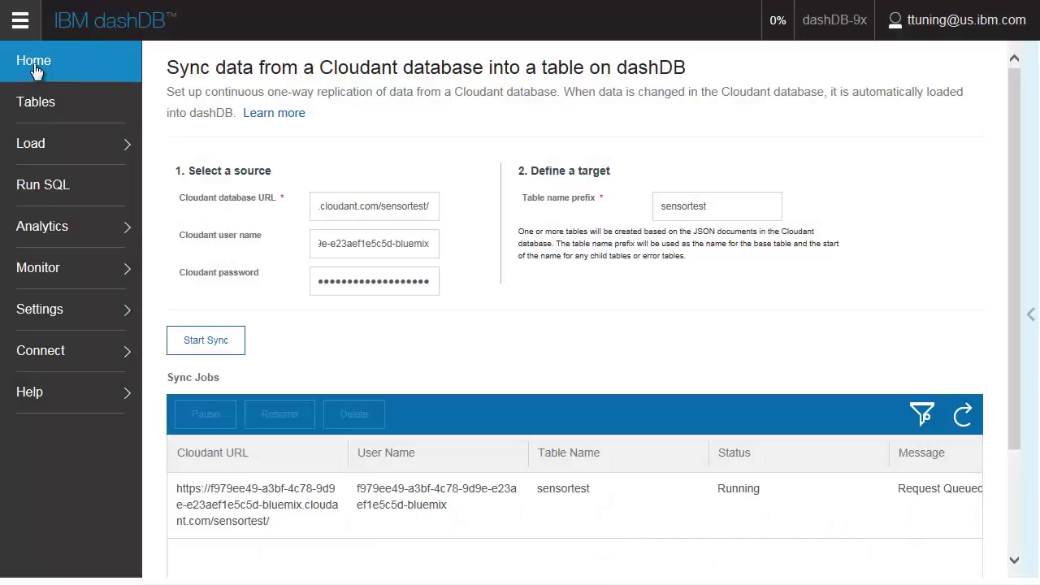
- Review the data rows and the column definitions of the SENSORTEST table in dashDB
left_click(34, 106)
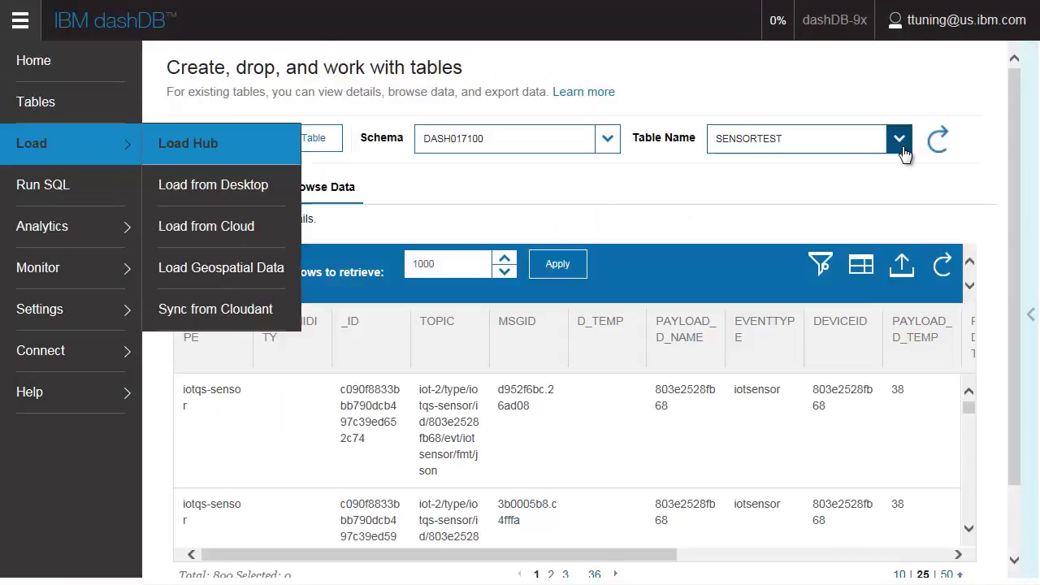
left_click(900, 140)
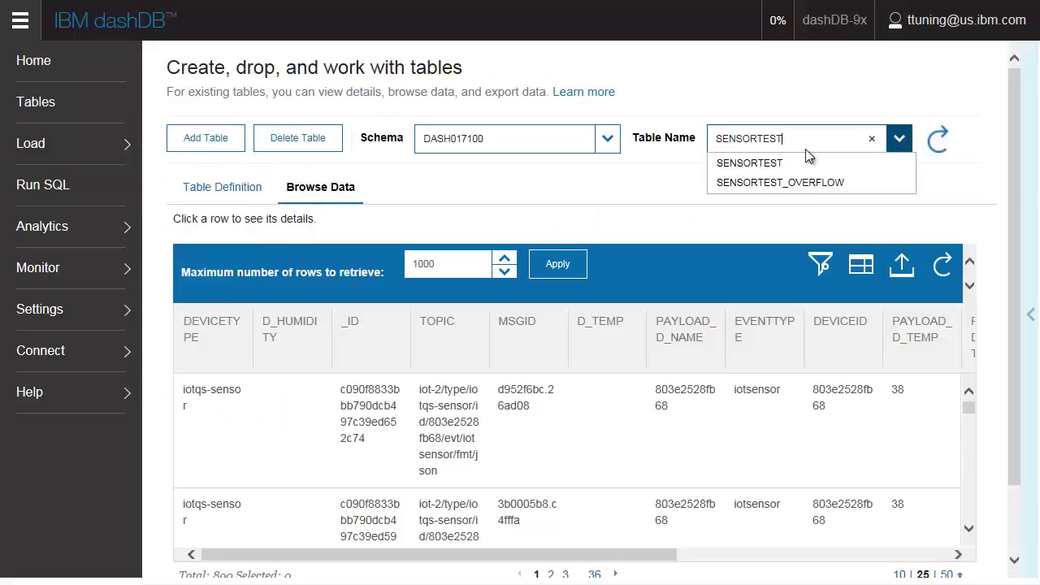
left_click(741, 166)
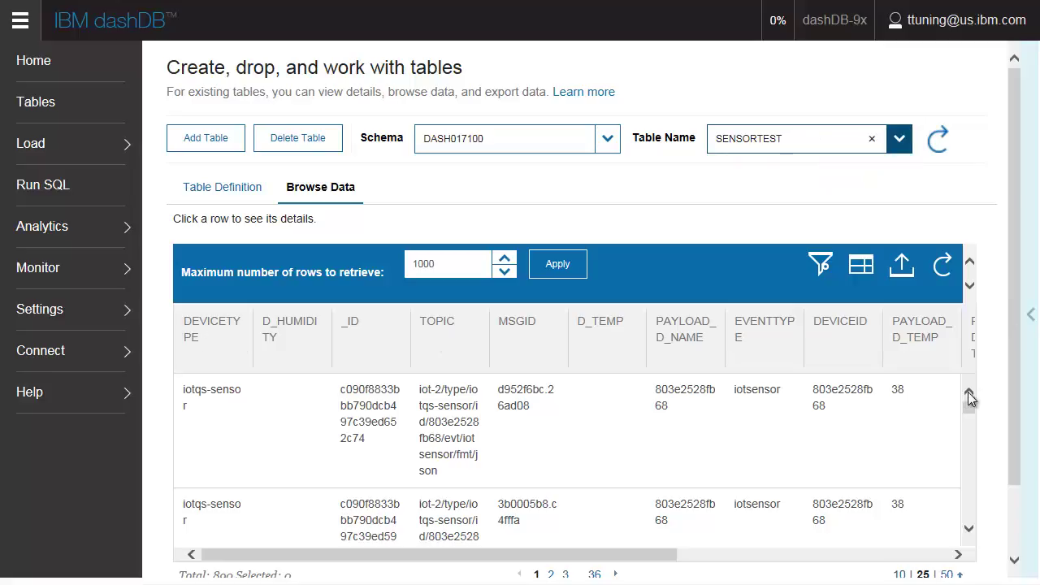
left_click(234, 193)
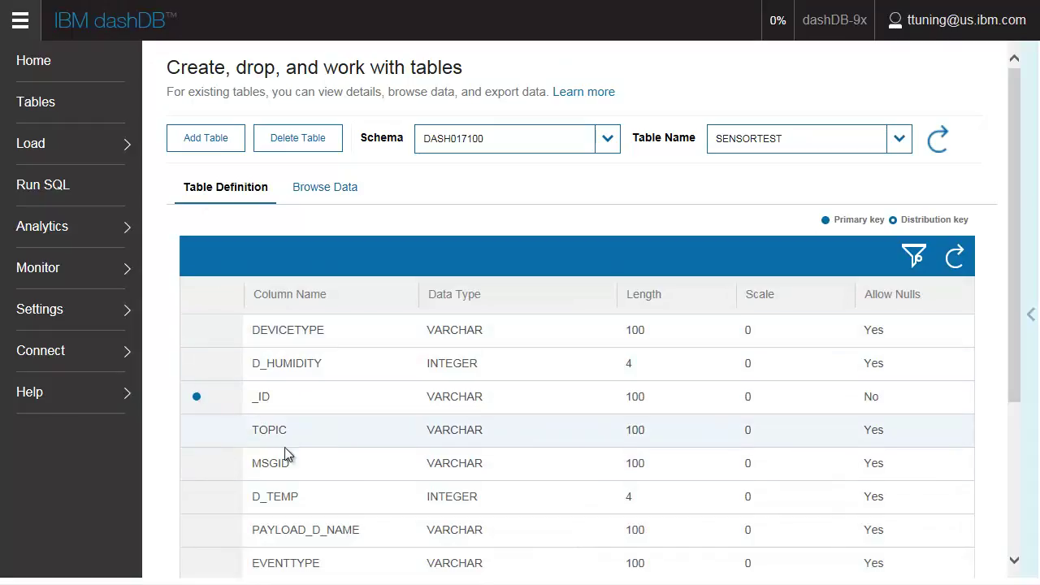
left_click(313, 195)
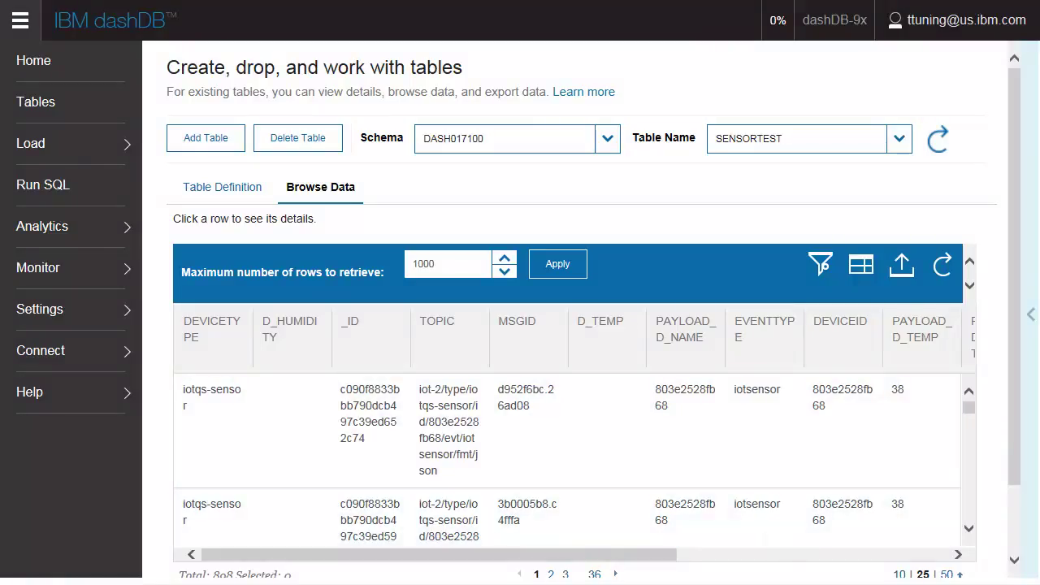
- Switch to the IoT Sensor simulator and lower its temperature to 28°C
key("alt+Tab")
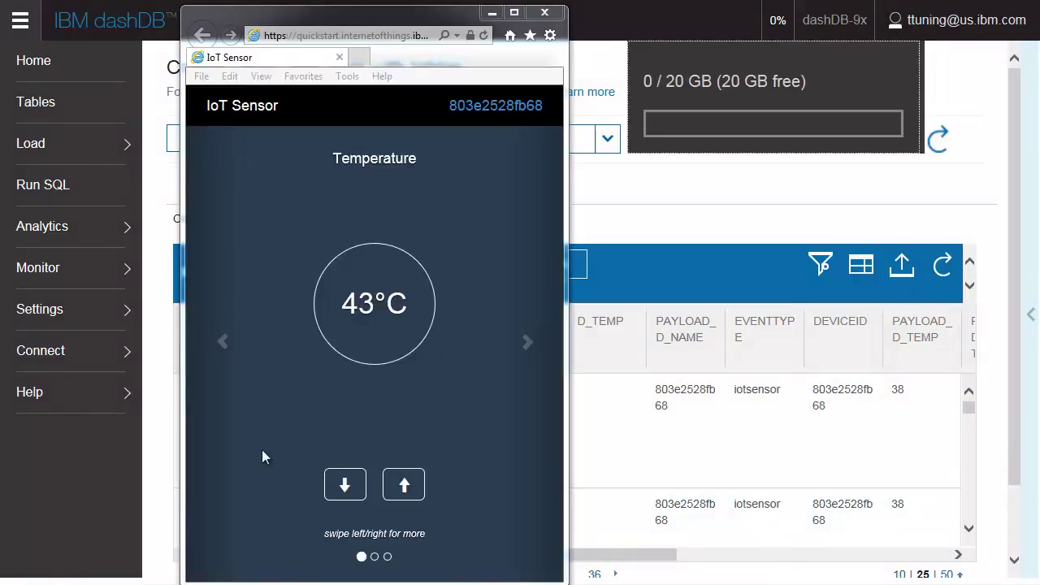
left_click(345, 485)
left_click(345, 486)
left_click(344, 486)
left_click(344, 486)
left_click(345, 486)
left_click(344, 486)
left_click(345, 486)
left_click(345, 486)
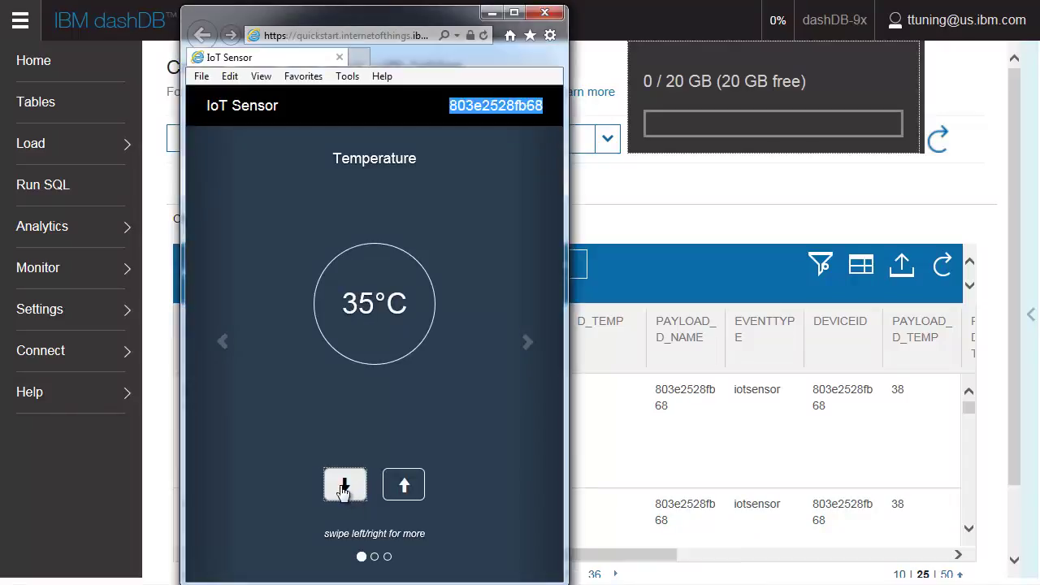
left_click(344, 486)
left_click(344, 486)
left_click(345, 486)
left_click(344, 486)
left_click(344, 486)
left_click(345, 485)
left_click(345, 486)
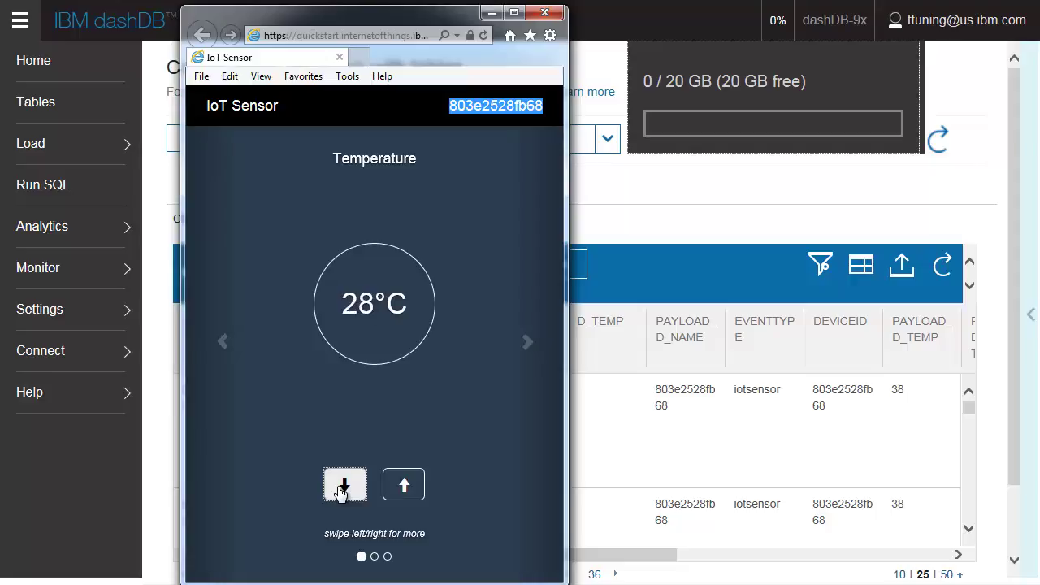
- Raise the simulated sensor's temperature to 39°C
left_click(403, 486)
left_click(402, 486)
left_click(403, 486)
left_click(402, 486)
left_click(403, 486)
left_click(403, 486)
left_click(402, 486)
left_click(402, 486)
left_click(403, 485)
left_click(403, 485)
left_click(403, 486)
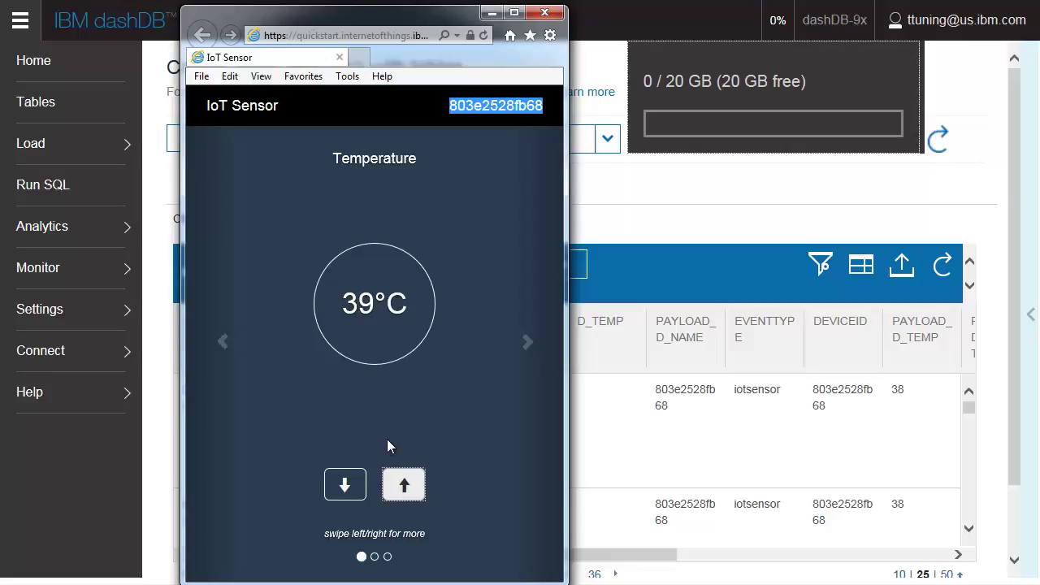
- Raise the simulated sensor's temperature further and return to the SENSORTEST table in dashDB
left_click(404, 485)
left_click(405, 486)
left_click(405, 486)
left_click(404, 486)
left_click(405, 486)
left_click(405, 486)
left_click(404, 486)
left_click(642, 5)
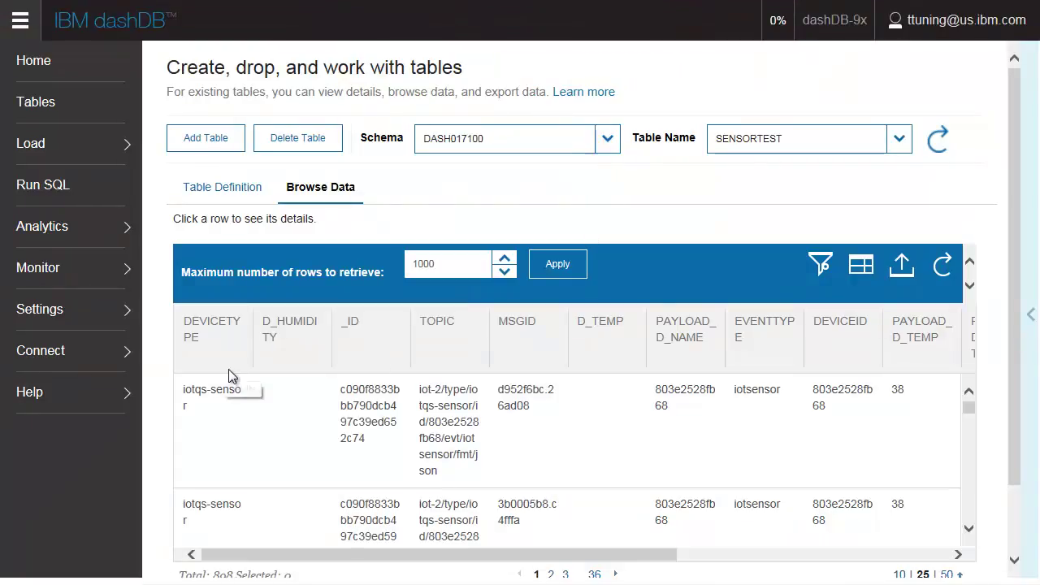
- Create a new R script in dashDB analytics, view the SENSORTEST columns, and close the column selection without applying it
left_click(31, 147)
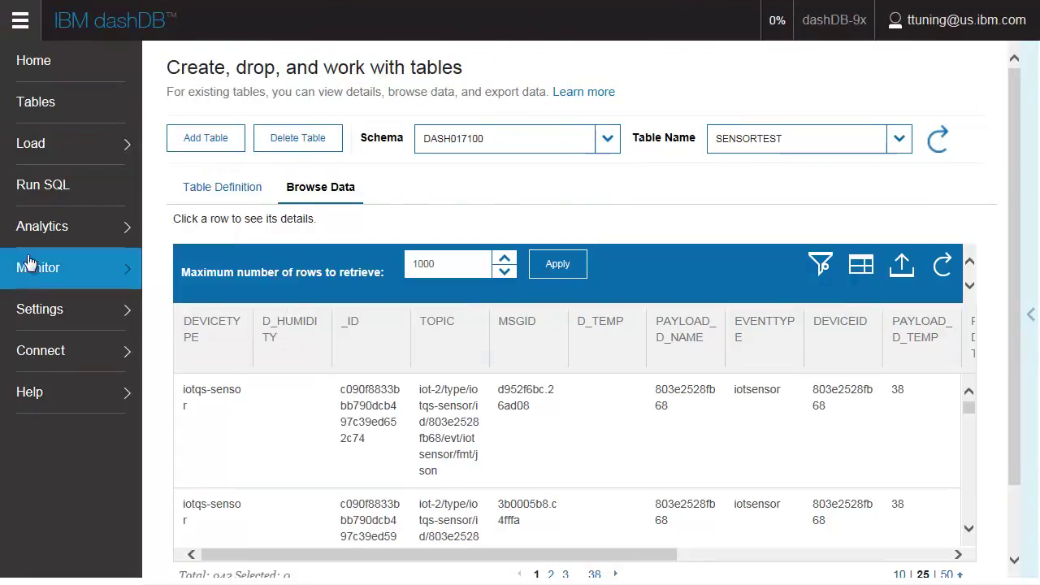
left_click(37, 231)
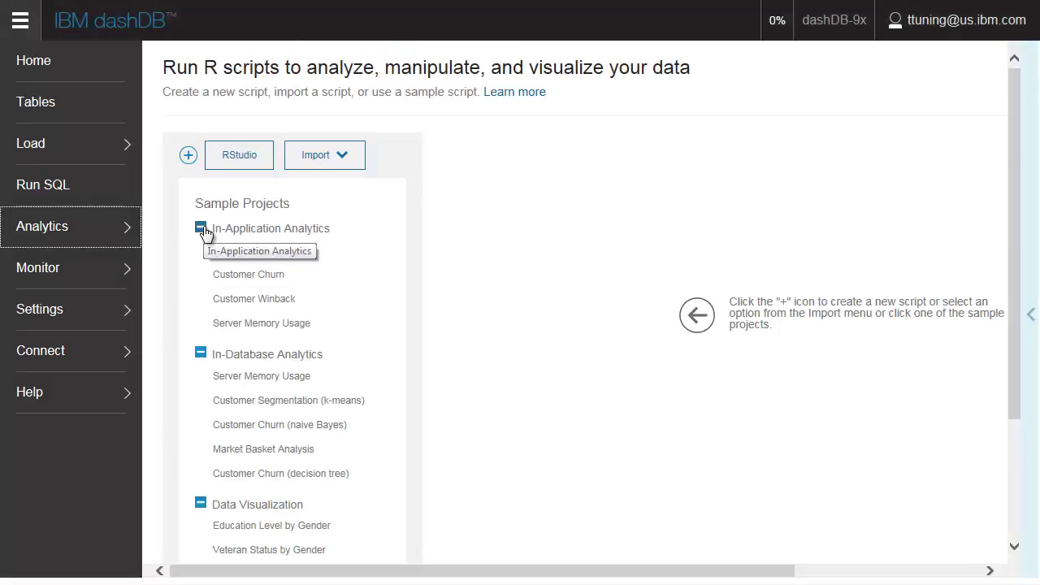
left_click(188, 155)
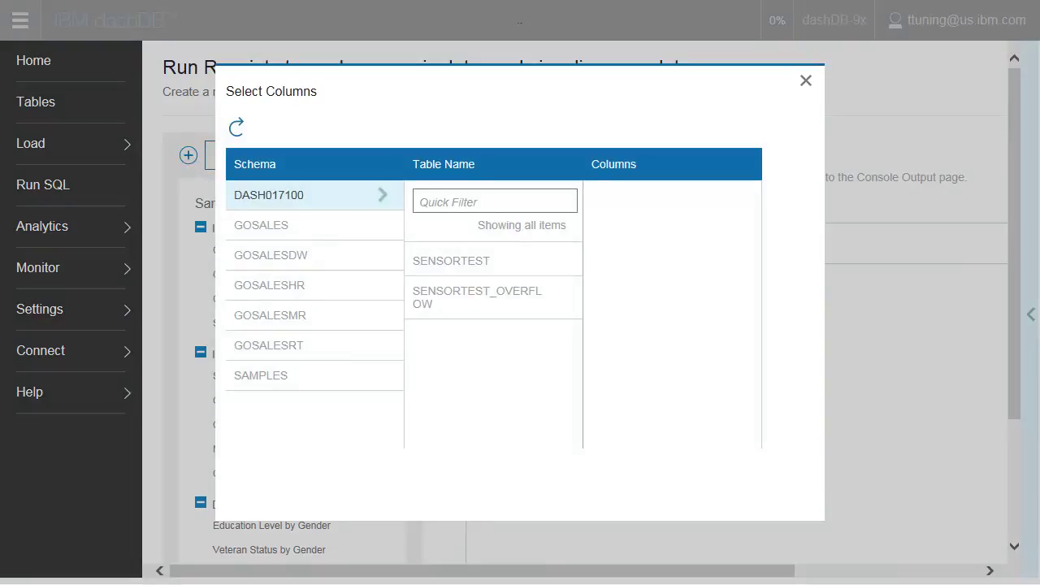
left_click(452, 261)
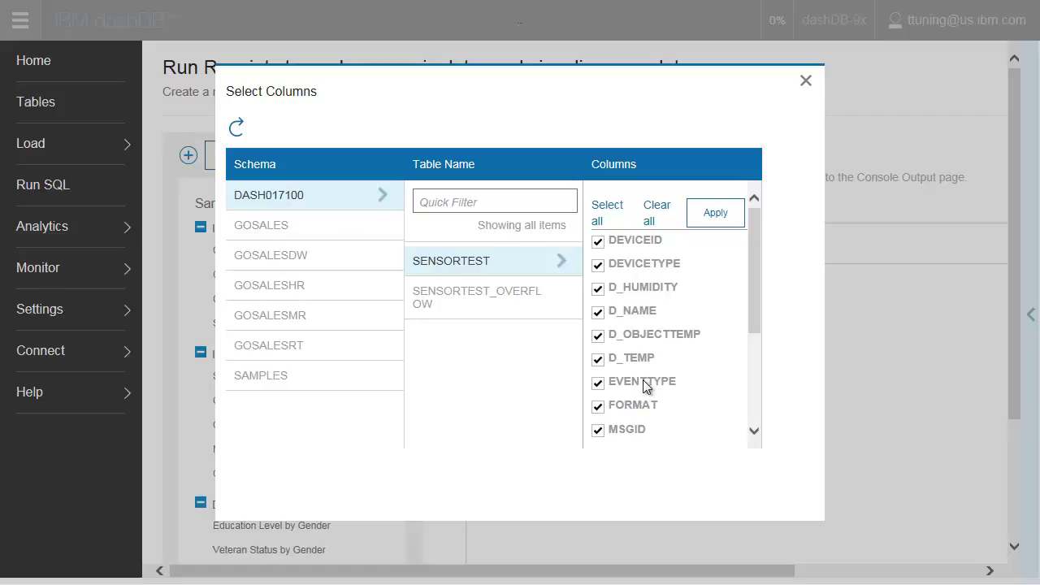
left_click(804, 82)
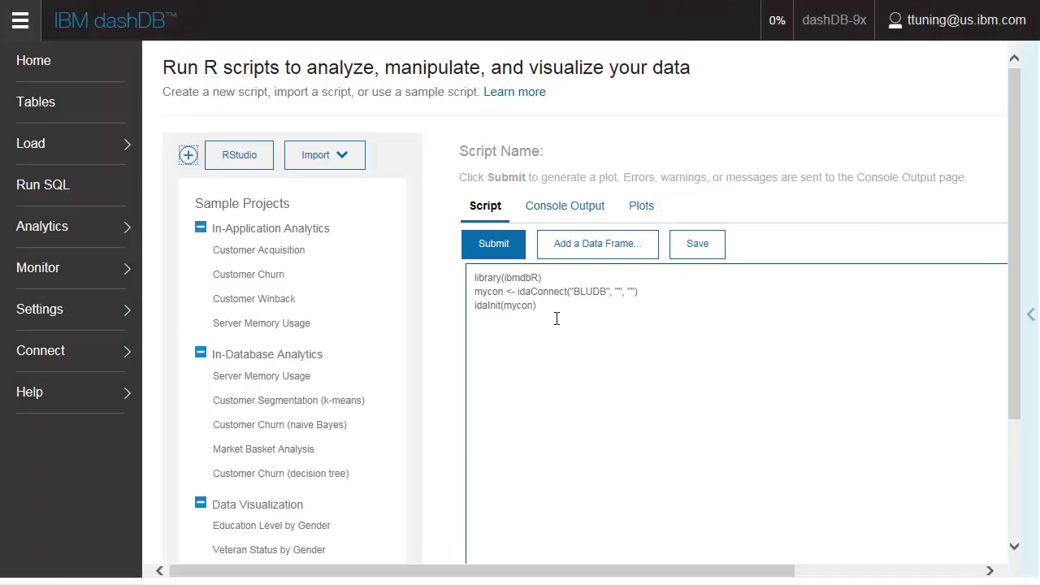
- Replace the starter code with an R script that draws a ggplot2 pie chart of D_TEMP from DASH017100.SENSORTEST, and submit it
left_click_drag(474, 278, 541, 309)
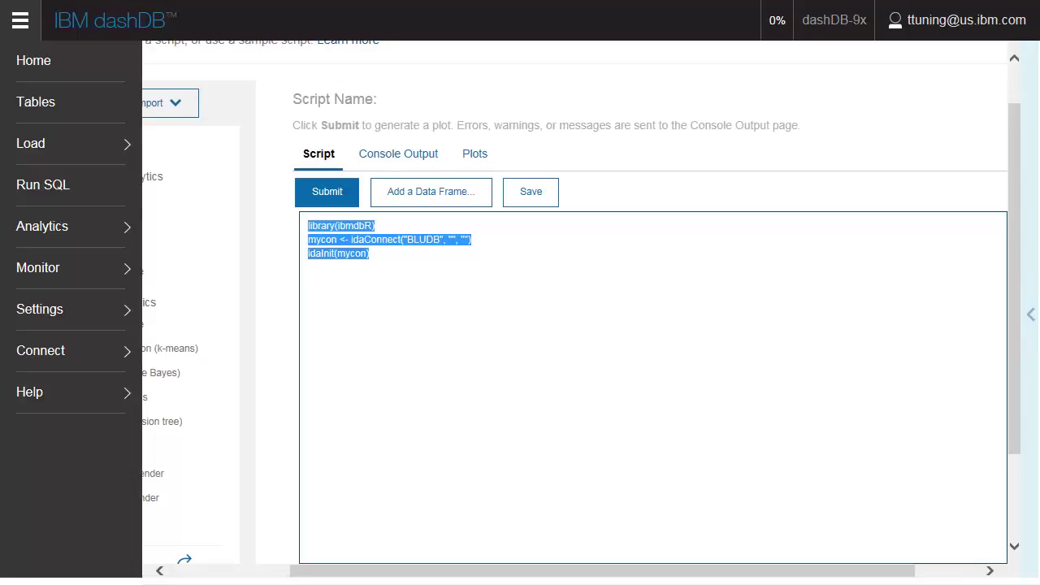
type("library(ggplot2) library(scales) library(ibmdbR) mycon <- idaConnect(\"BLUDB\", \"\", \"\") idaInit(mycon)  systemsBdf <- ida.data.frame('DASH017100.SENSORTEST') is.ida.data.frame(systemsBdf)  print (systemsBdf)  #systemsBdf2 <- systemsBdf[systemsBdf$TYPEID=='1' , c('D_TEMP')] systemsBdf2 <- systemsBdf [ , c(\"D_TEMP\")]  head(systemsBdf2)  dfSample <- idaSample(systemsBdf2,1000)  pie <- ggplot(dfSample, aes(x = factor(1), fill = factor(D_TEMP))) + geom_bar(width = 1) ggsave(filename = \"img.jpg\", plot = pie, height=3, width=4,dpi=120) pie + coord_polar(theta = \"y\")")
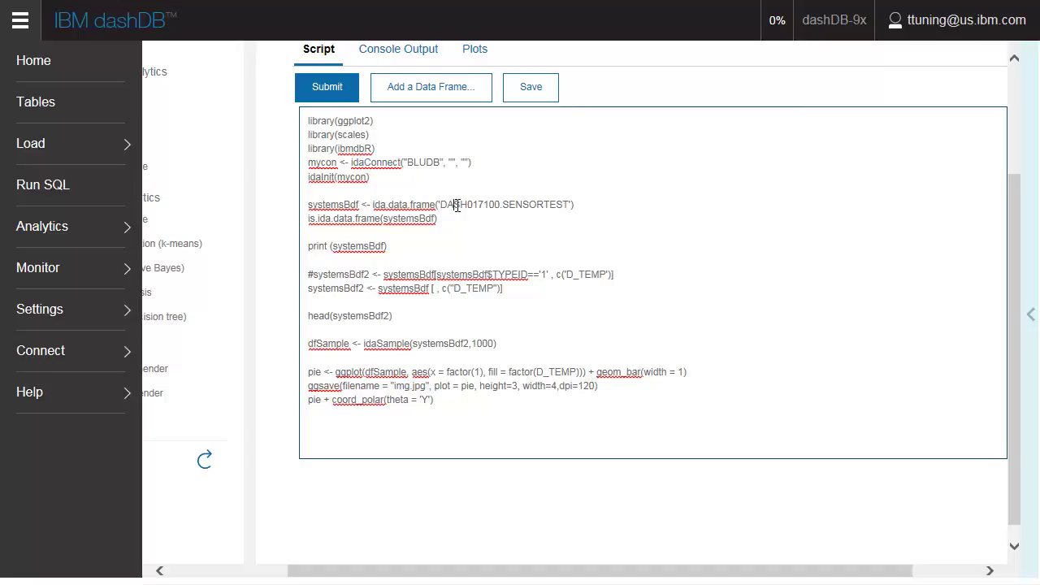
left_click_drag(439, 205, 462, 203)
left_click(568, 274)
left_click(578, 271)
left_click(323, 89)
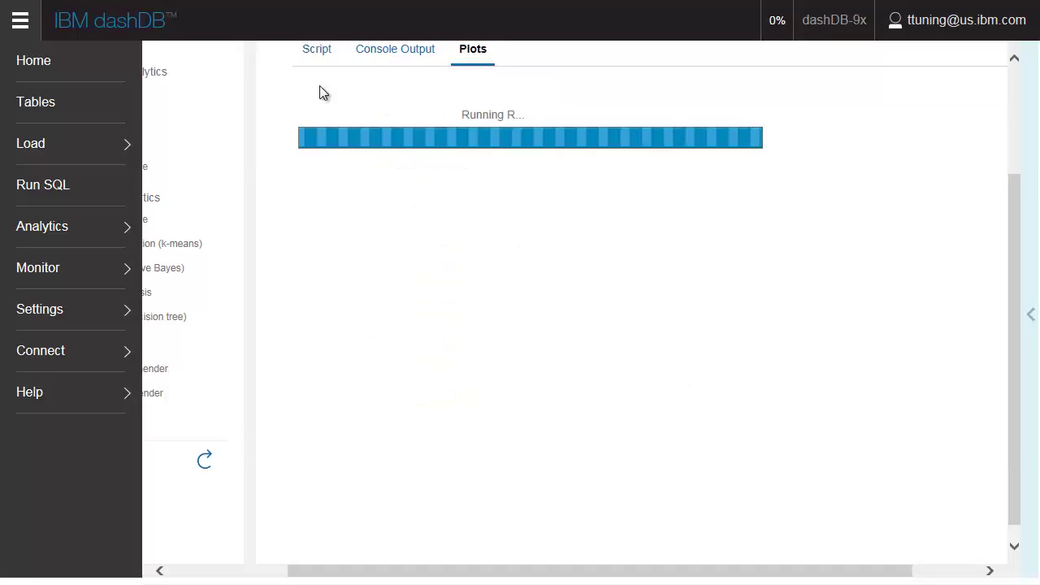